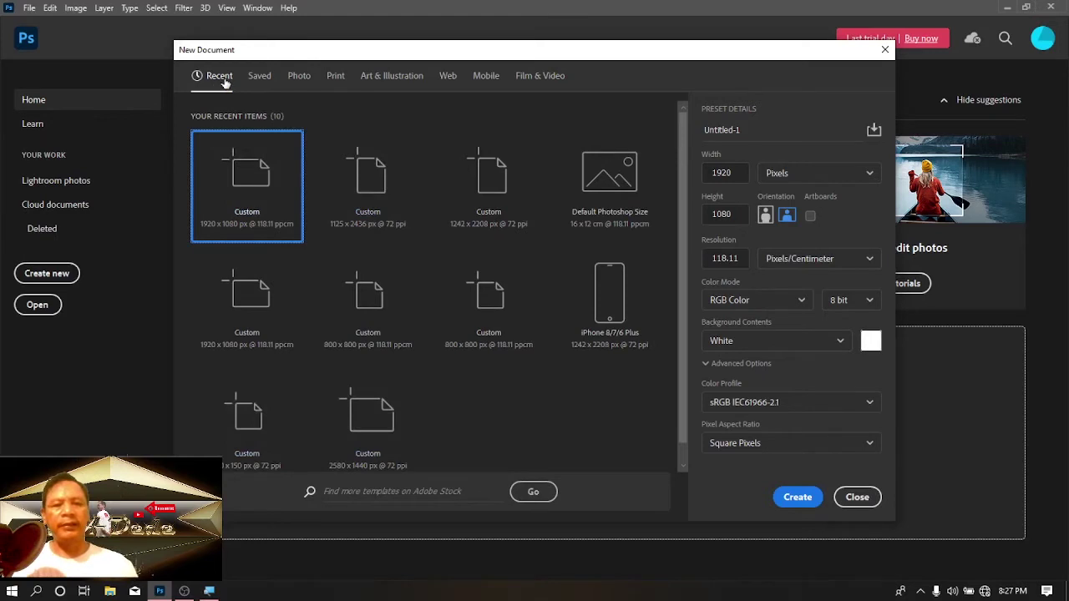
Examine the new-document presets for Saved, Photo, Print, Art & Illustration, Web, Mobile, and Film & Video
{"action": "left_click", "coordinate": [262, 76]}
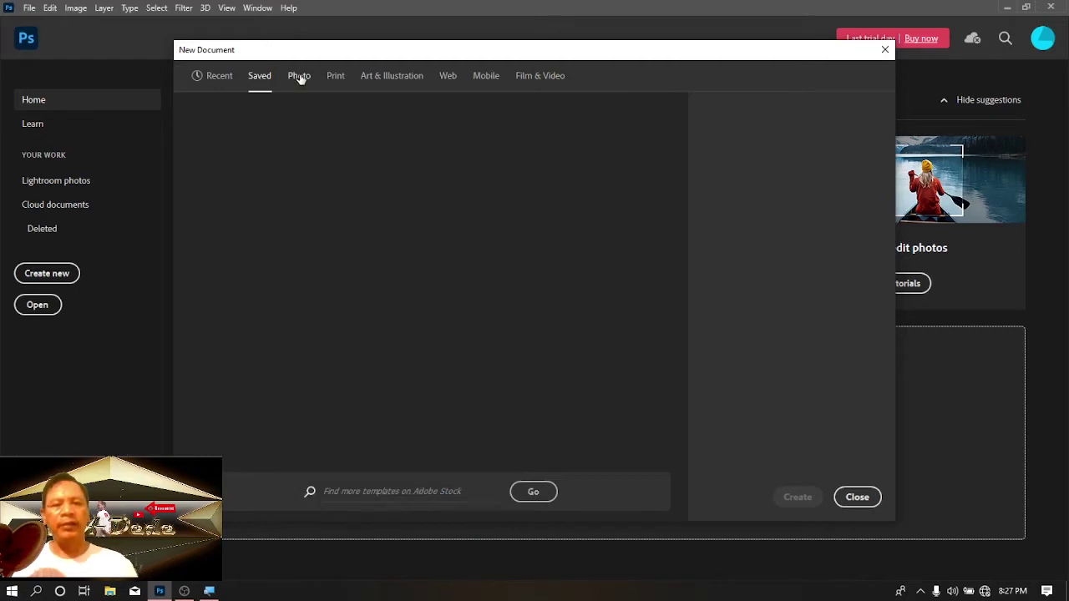
{"action": "left_click", "coordinate": [299, 76]}
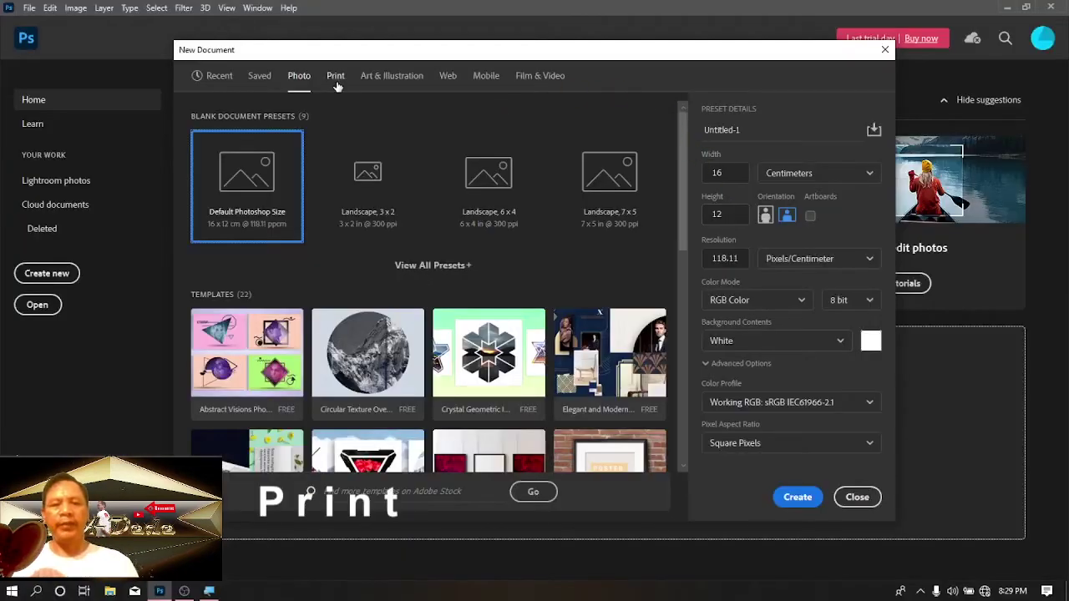
{"action": "left_click", "coordinate": [335, 77]}
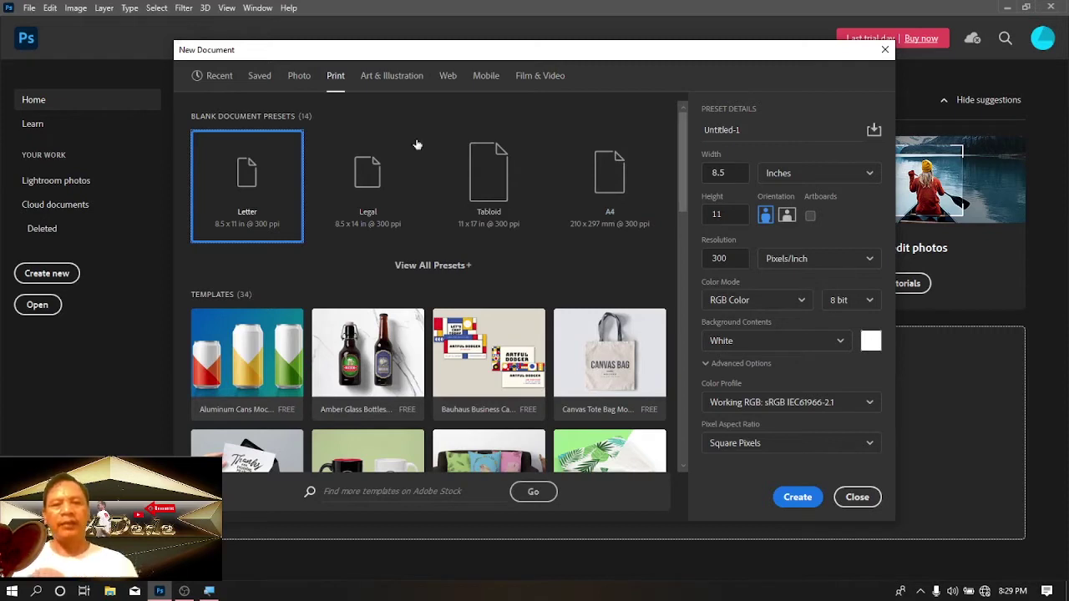
{"action": "left_click", "coordinate": [401, 76]}
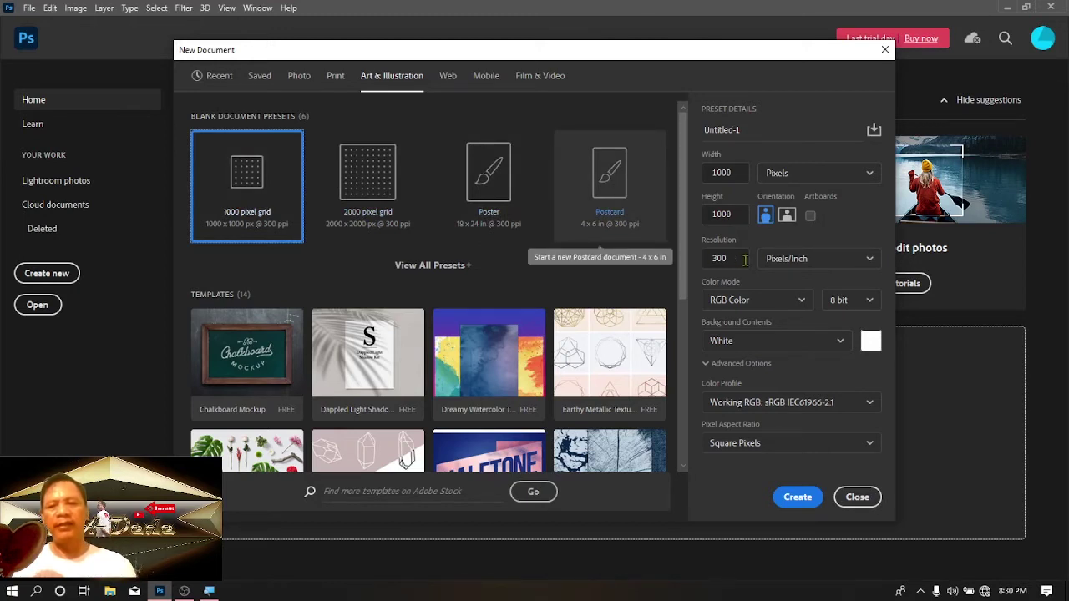
{"action": "left_click", "coordinate": [448, 76]}
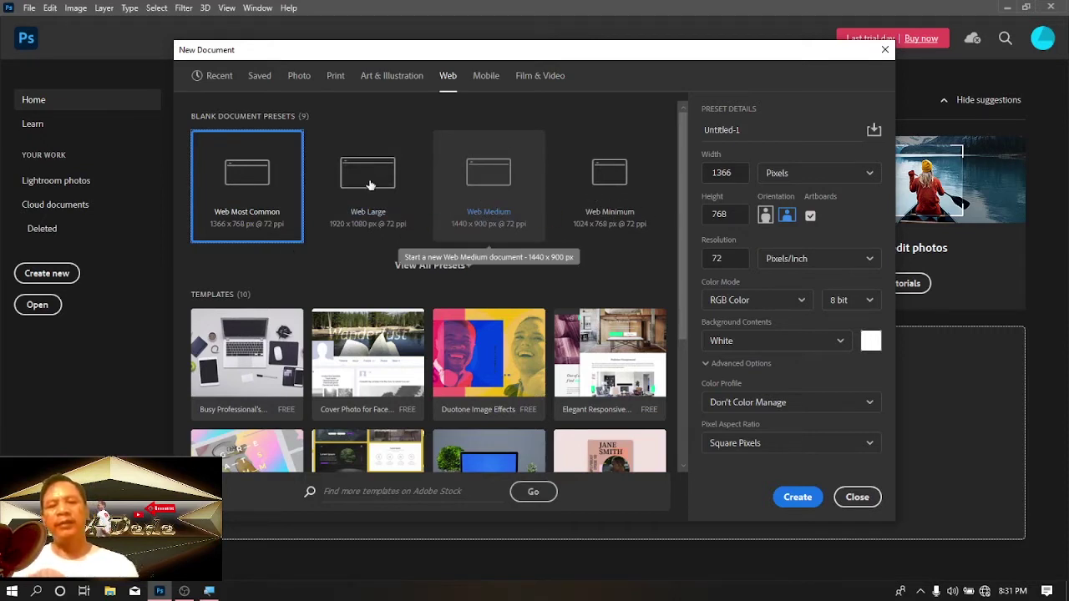
{"action": "left_click", "coordinate": [484, 79]}
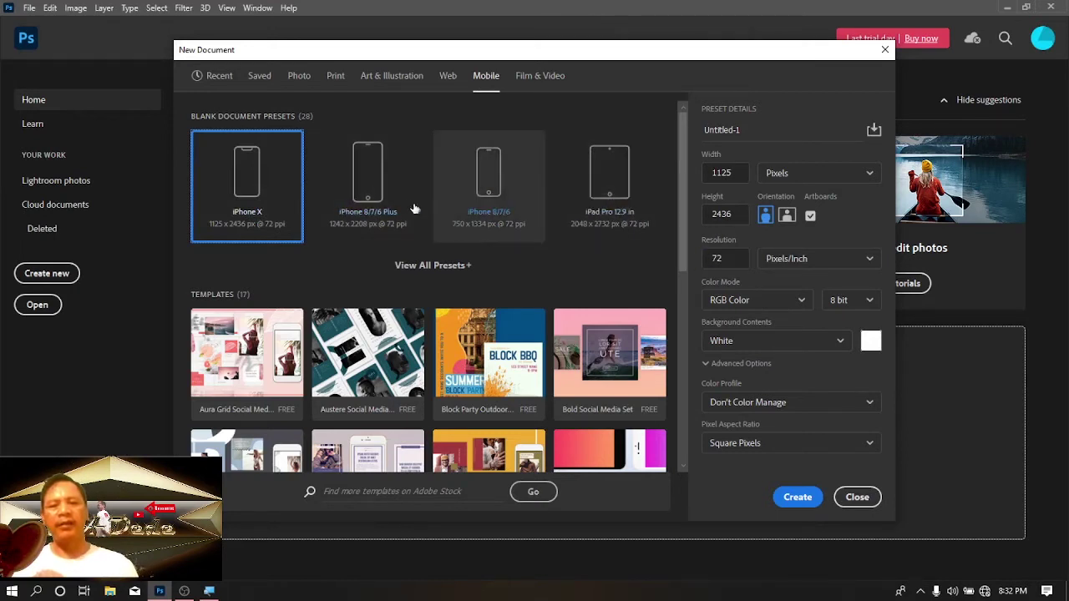
{"action": "left_click", "coordinate": [527, 81]}
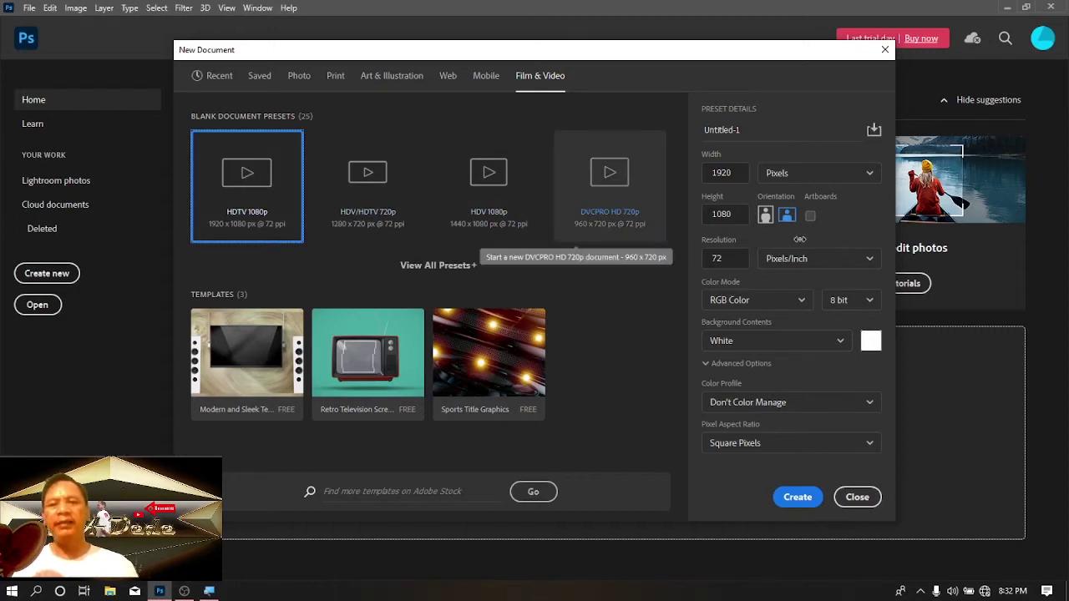
Create a new document from the mobile iPhone 8/7/6 Plus preset, 1242 x 2208 px at 72 ppi
{"action": "left_click", "coordinate": [486, 75]}
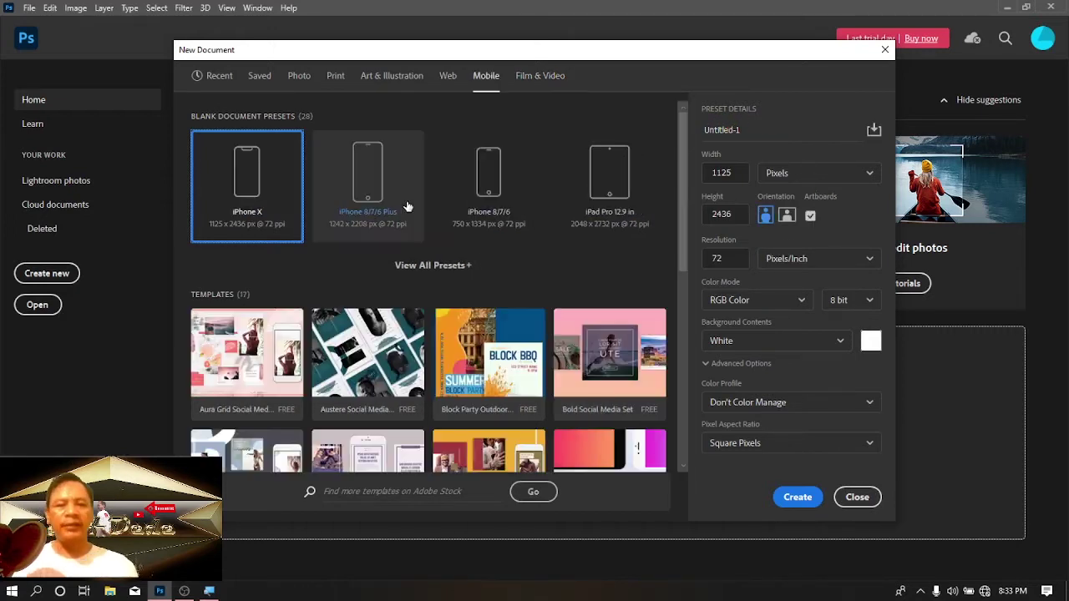
{"action": "left_click", "coordinate": [376, 170]}
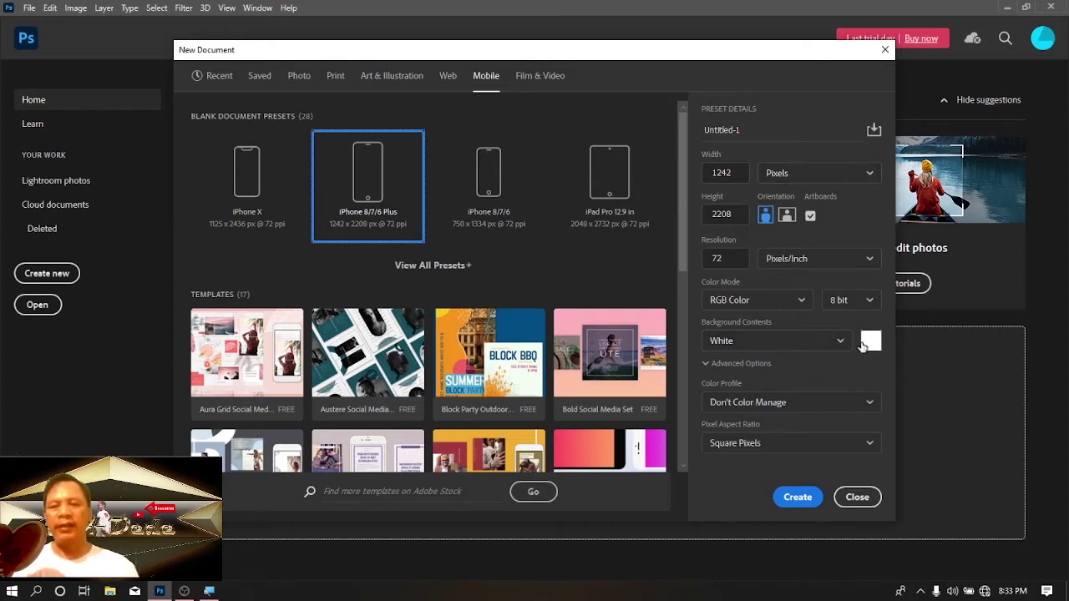
{"action": "left_click", "coordinate": [787, 497]}
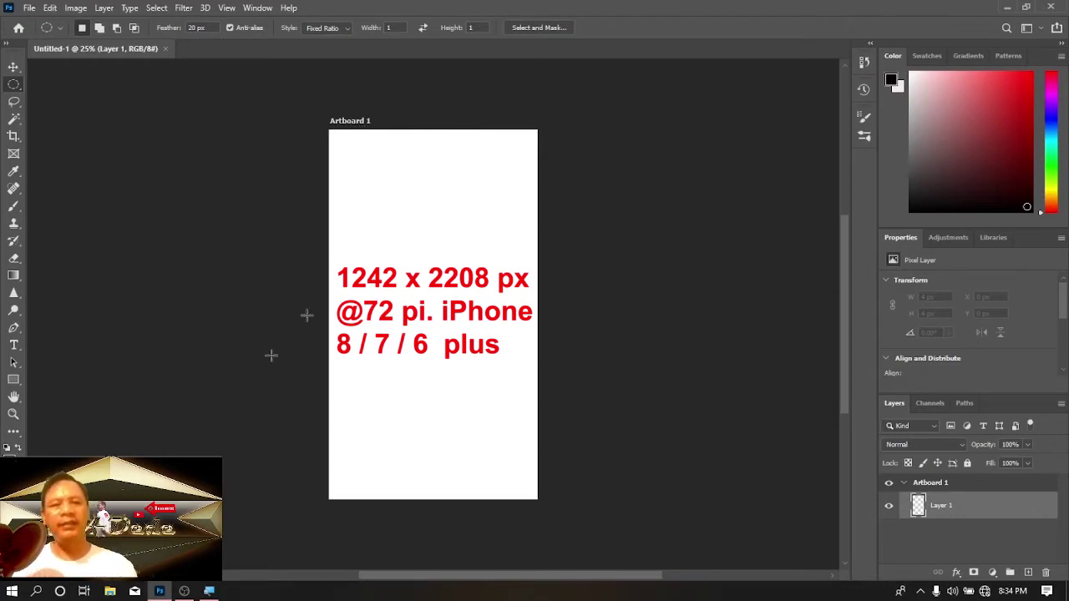
Place the BW for hp image from the Pictures folder on the artboard and enlarge it proportionally
{"action": "left_click", "coordinate": [110, 591]}
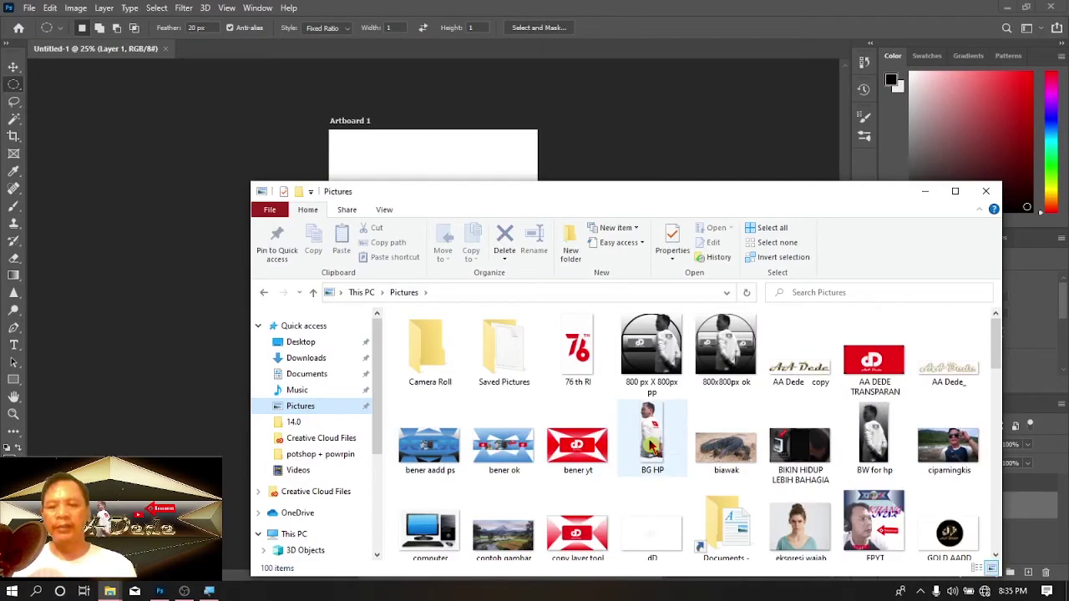
{"action": "scroll", "coordinate": [652, 448], "scroll_direction": "down", "scroll_amount": 2}
{"action": "left_click", "coordinate": [874, 343]}
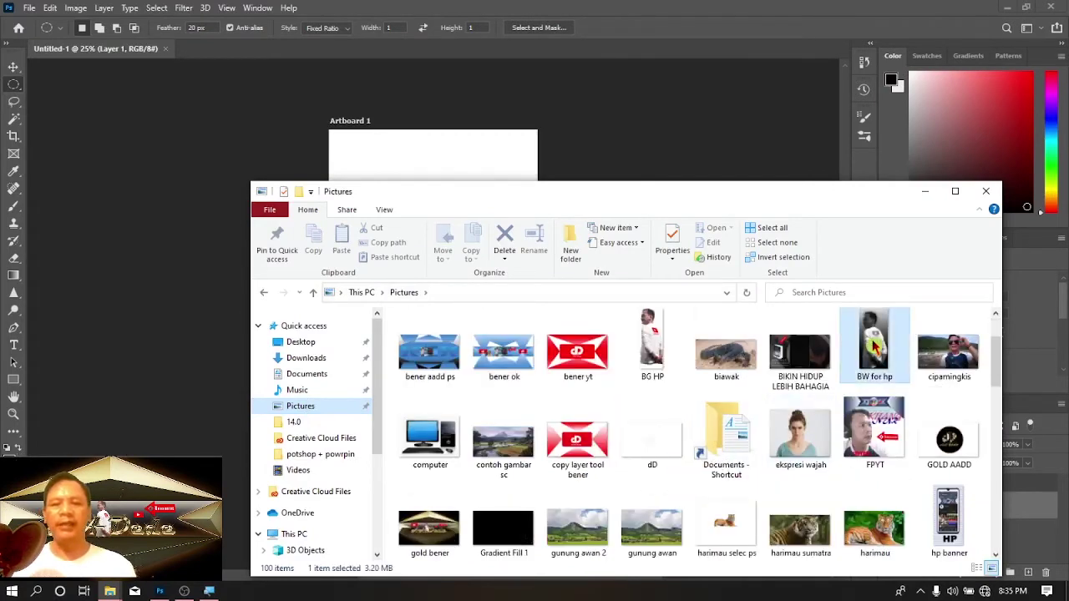
{"action": "left_click_drag", "start_coordinate": [874, 342], "coordinate": [152, 355]}
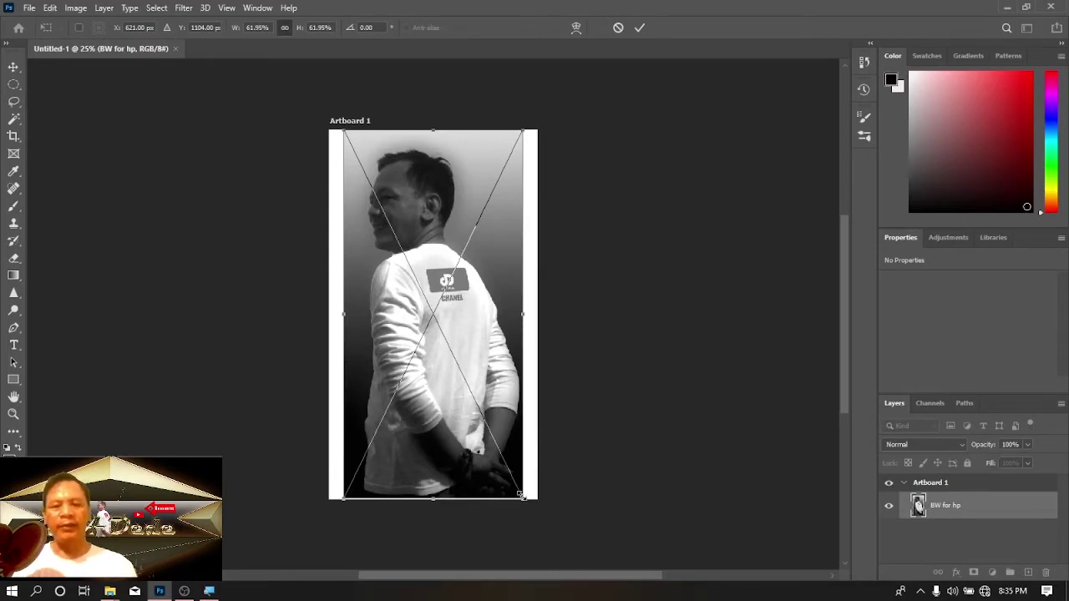
{"action": "mouse_move", "coordinate": [524, 499]}
{"action": "left_mouse_down"}
{"action": "mouse_move", "coordinate": [538, 504]}
{"action": "mouse_move", "coordinate": [535, 513]}
{"action": "left_mouse_up"}
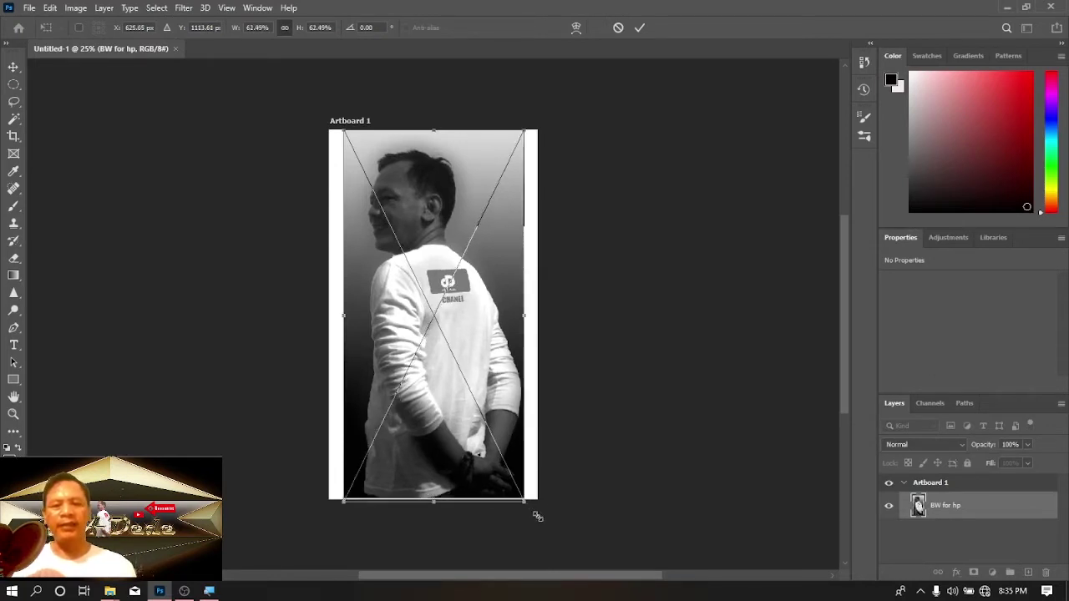
{"action": "key", "text": "Return"}
{"action": "left_click", "coordinate": [238, 165]}
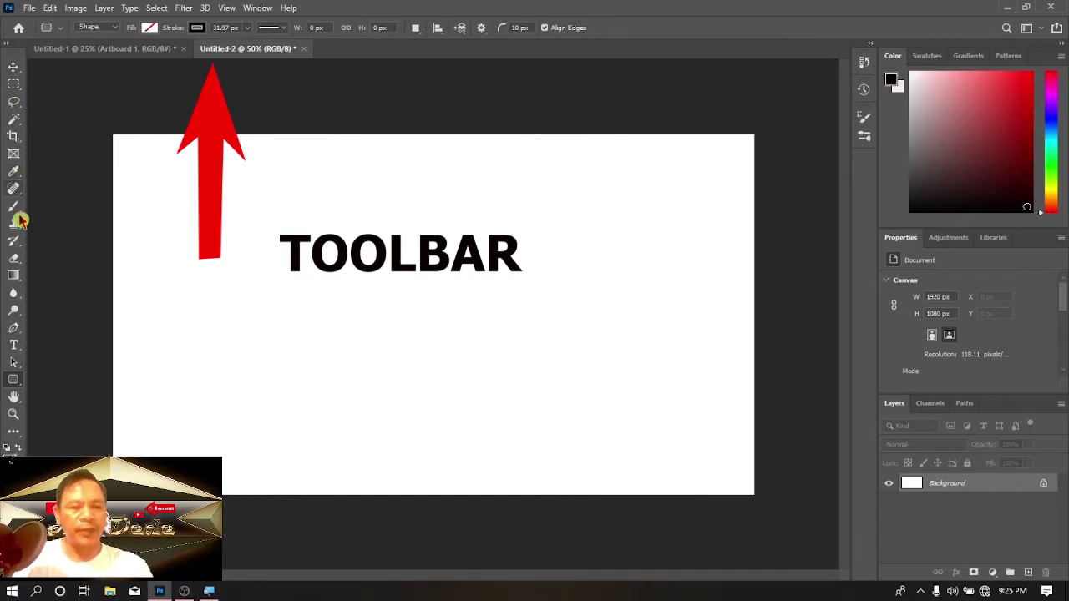
Draw an unfilled, black-outlined ellipse about 622 x 636 px on the blank canvas and set its stroke width to 18.33 px
{"action": "key", "text": "v"}
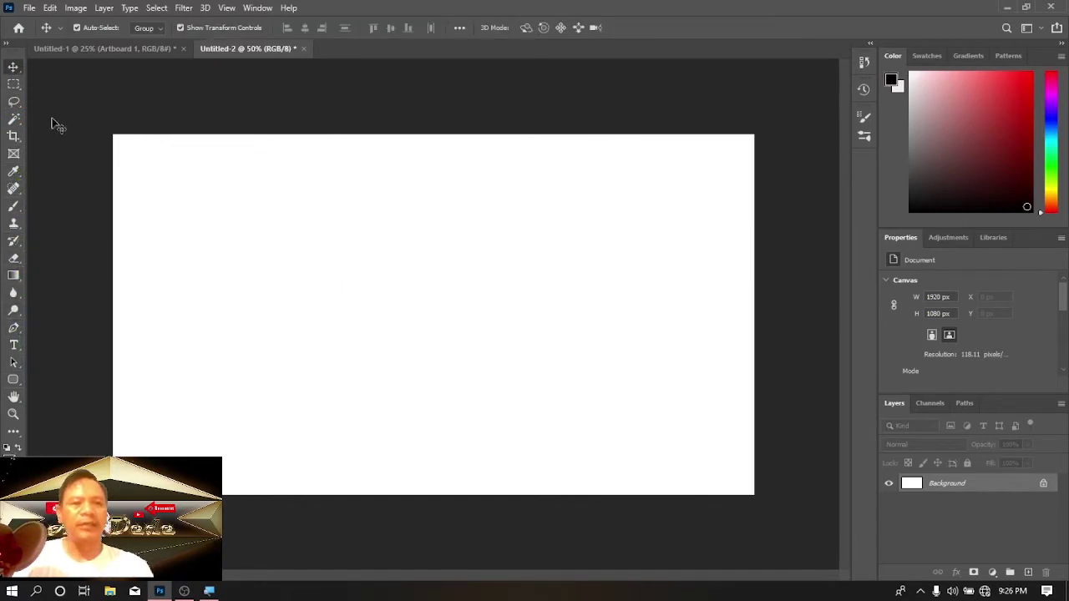
{"action": "left_click", "coordinate": [20, 71]}
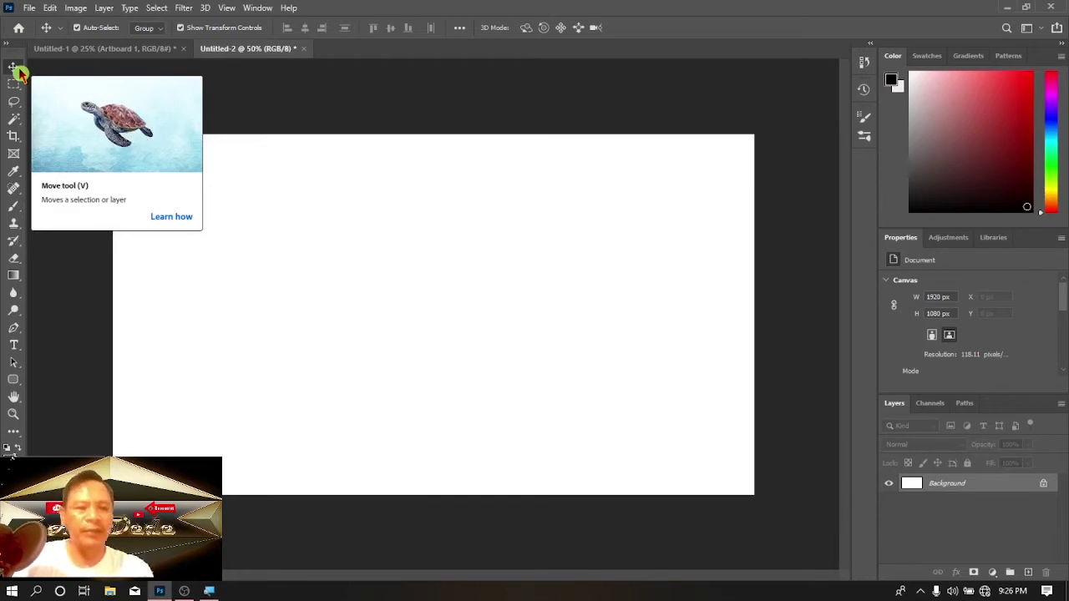
{"action": "left_click_drag", "start_coordinate": [13, 379], "coordinate": [50, 400]}
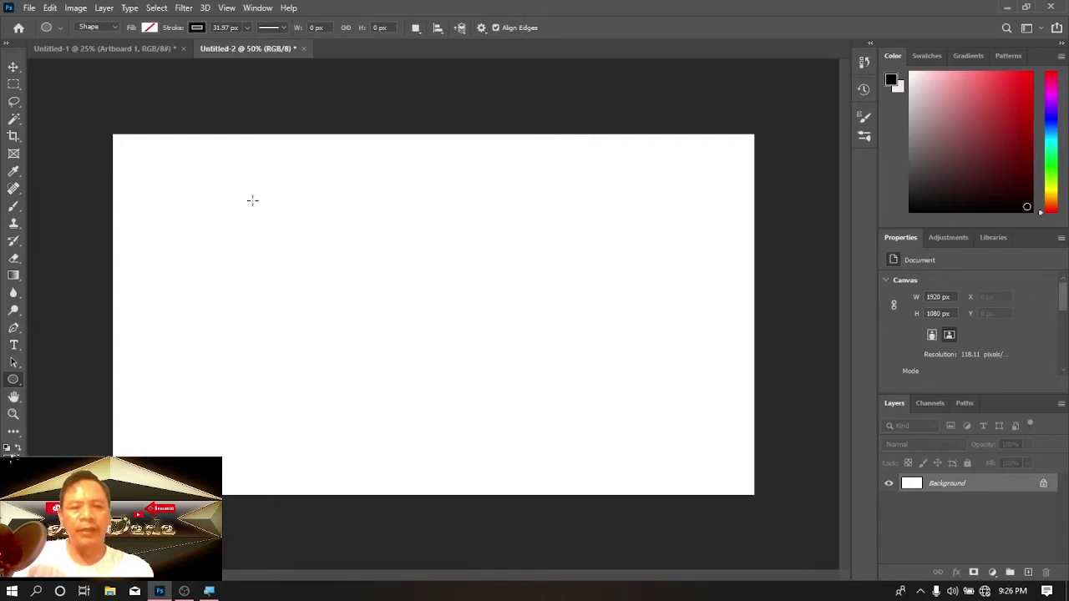
{"action": "left_click_drag", "start_coordinate": [253, 200], "coordinate": [458, 412]}
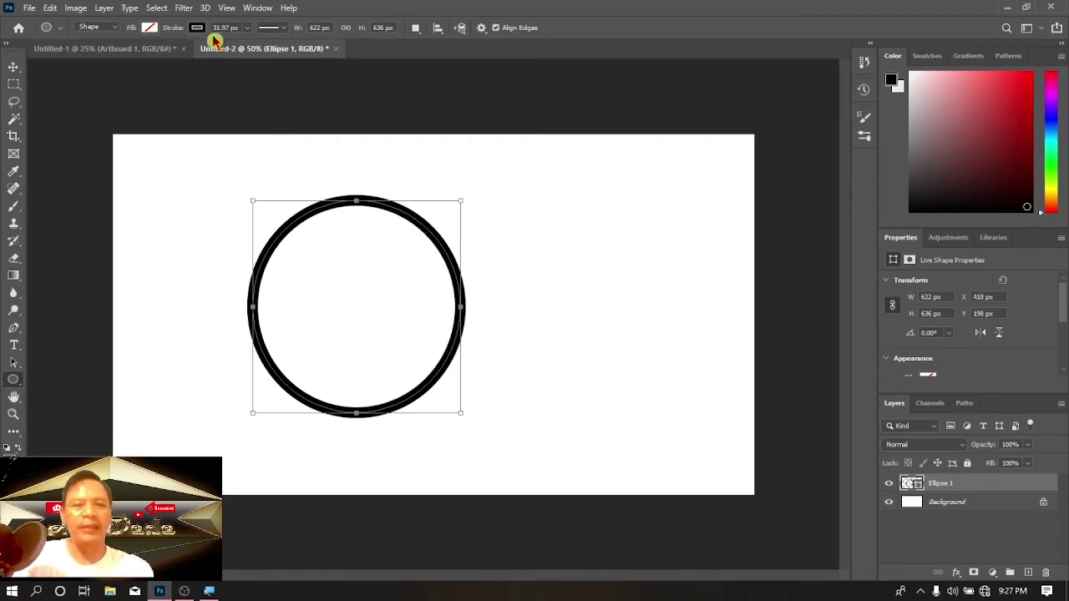
{"action": "left_click", "coordinate": [247, 29]}
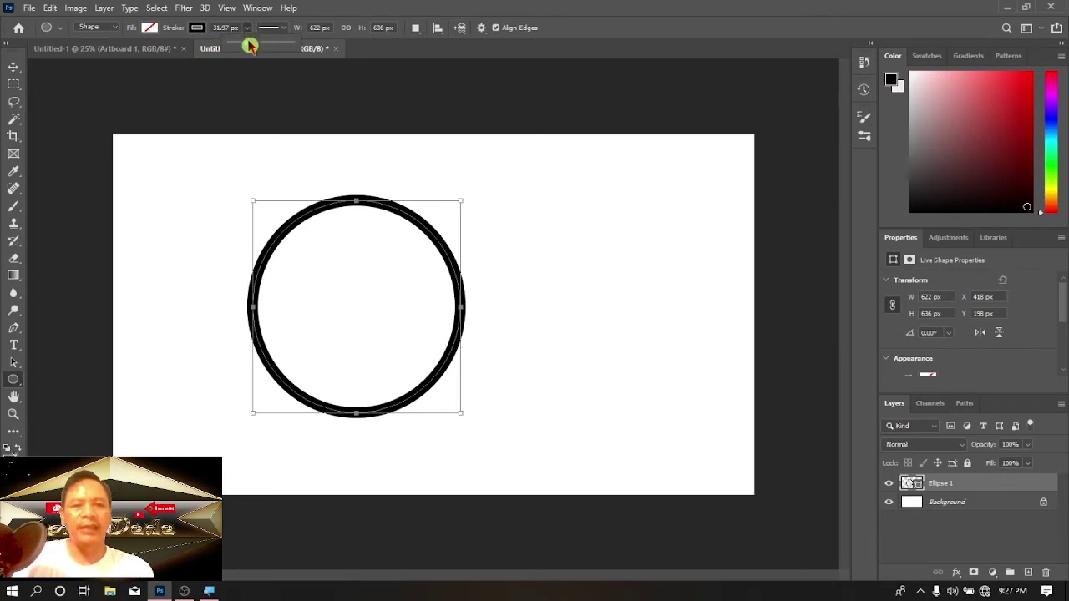
{"action": "mouse_move", "coordinate": [247, 50]}
{"action": "left_mouse_down"}
{"action": "mouse_move", "coordinate": [237, 50]}
{"action": "mouse_move", "coordinate": [293, 53]}
{"action": "mouse_move", "coordinate": [243, 75]}
{"action": "left_mouse_up"}
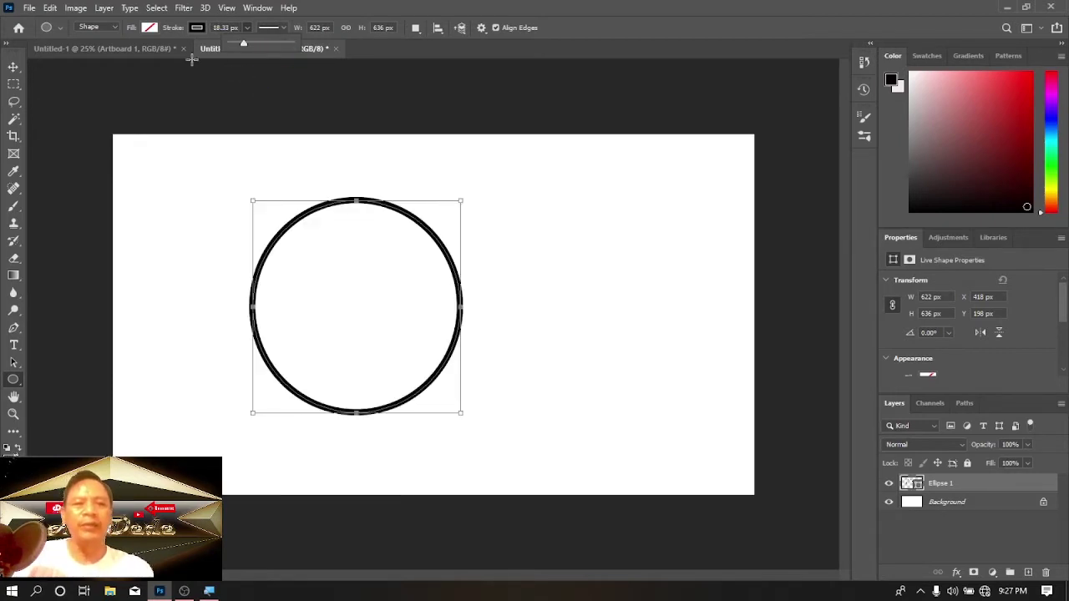
Add the letter D as red Magneto Bold 72 pt text and move it inside the circle
{"action": "left_click", "coordinate": [14, 67]}
{"action": "left_click", "coordinate": [62, 142]}
{"action": "left_click", "coordinate": [15, 346]}
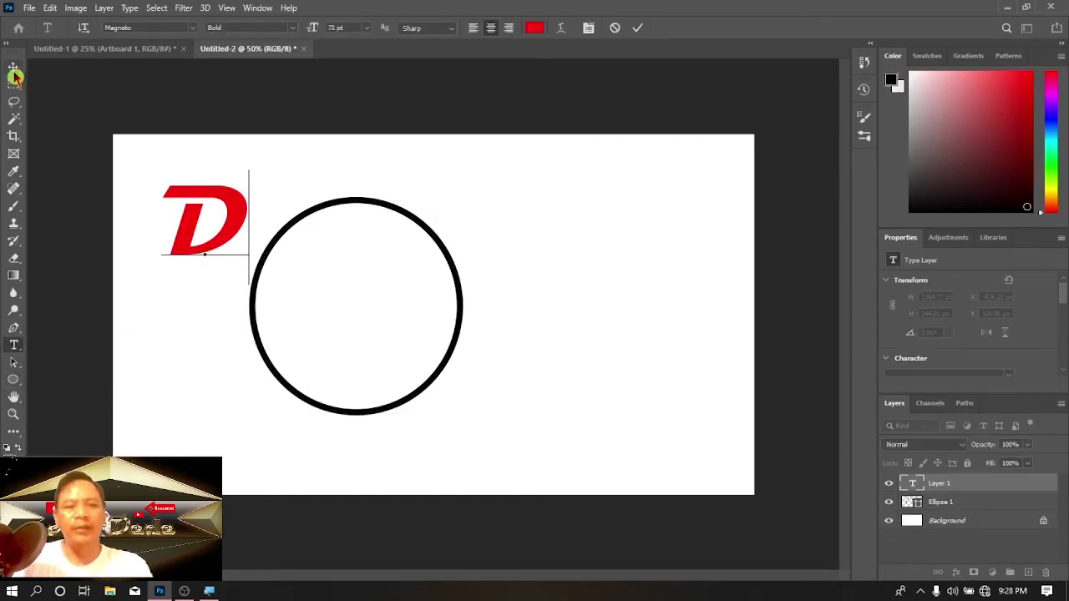
{"action": "left_click", "coordinate": [14, 67]}
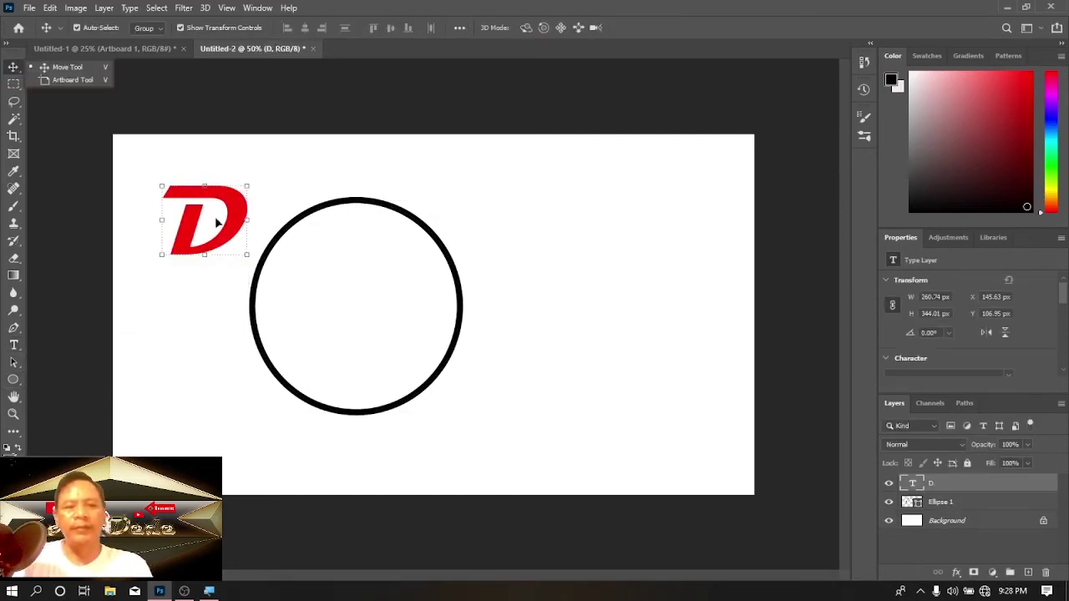
{"action": "left_click_drag", "start_coordinate": [215, 222], "coordinate": [383, 291]}
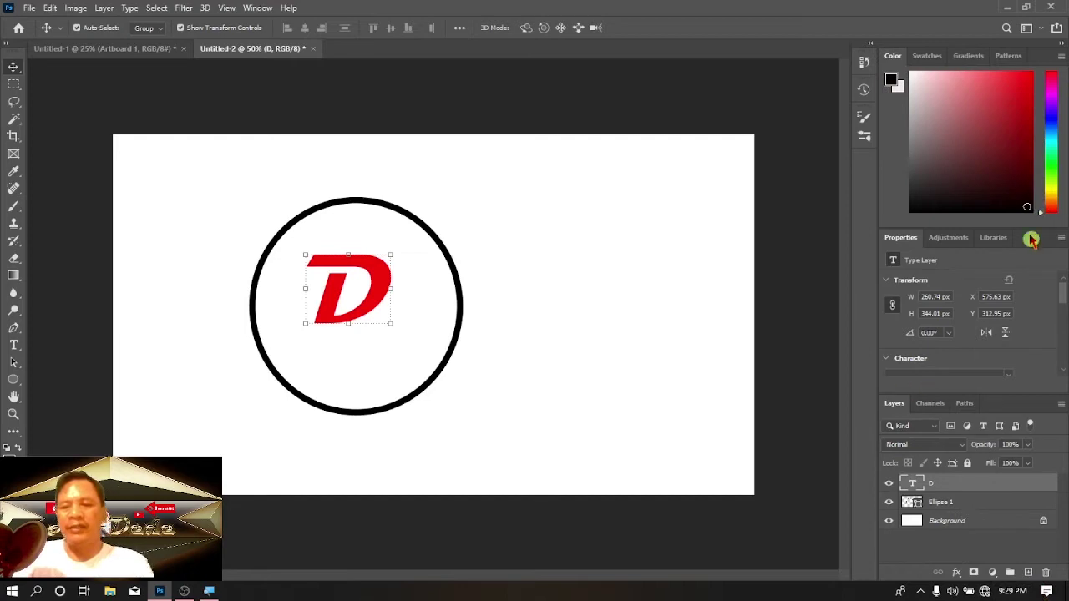
Lock the D text layer, try to move the letter on the canvas, and unlock the layer again
{"action": "left_click", "coordinate": [1011, 314]}
{"action": "key", "text": "ctrl+/"}
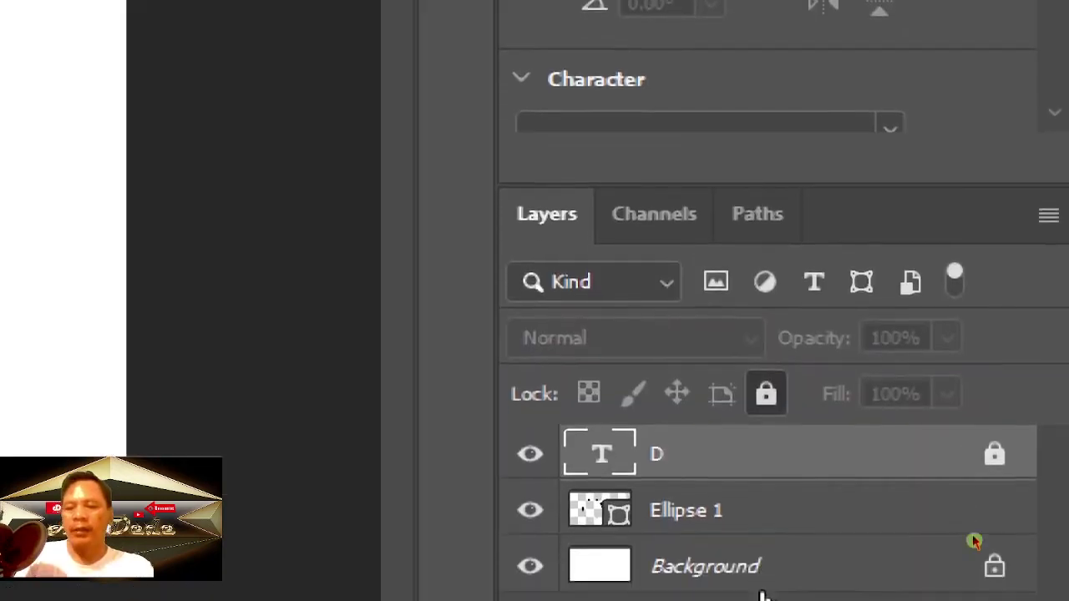
{"action": "left_click_drag", "start_coordinate": [374, 277], "coordinate": [584, 288]}
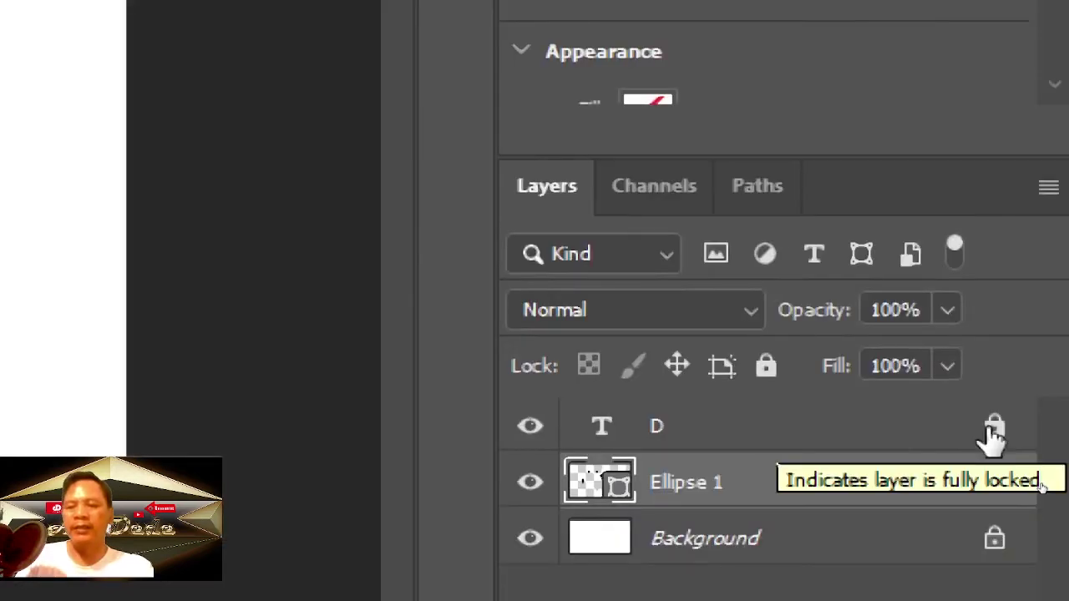
{"action": "left_click", "coordinate": [992, 428]}
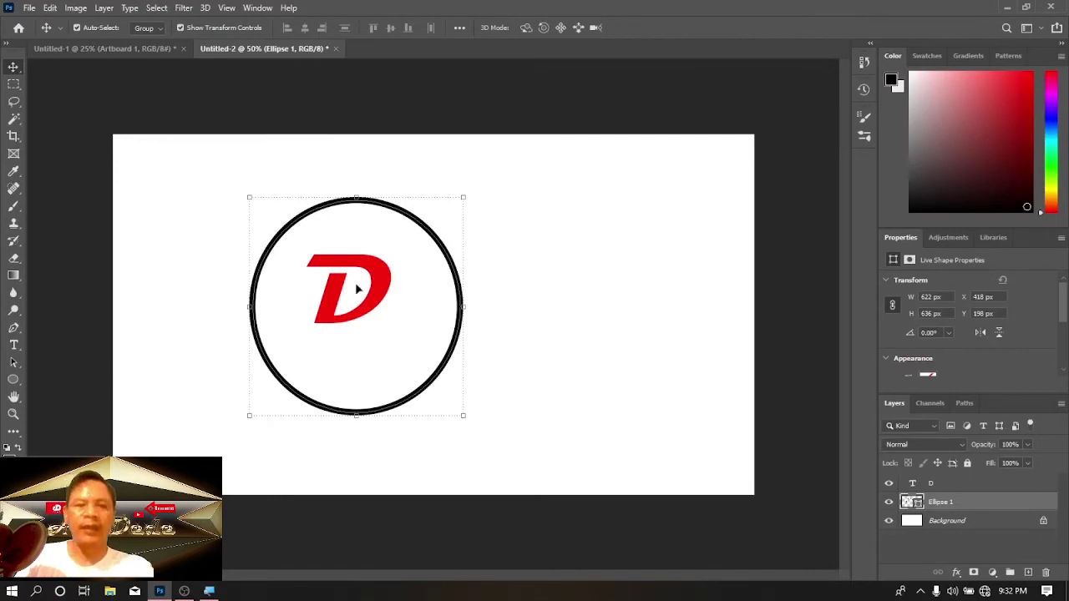
Move the letter D closer to the circle's centre and place a duplicate of it outside the circle
{"action": "left_click", "coordinate": [357, 289]}
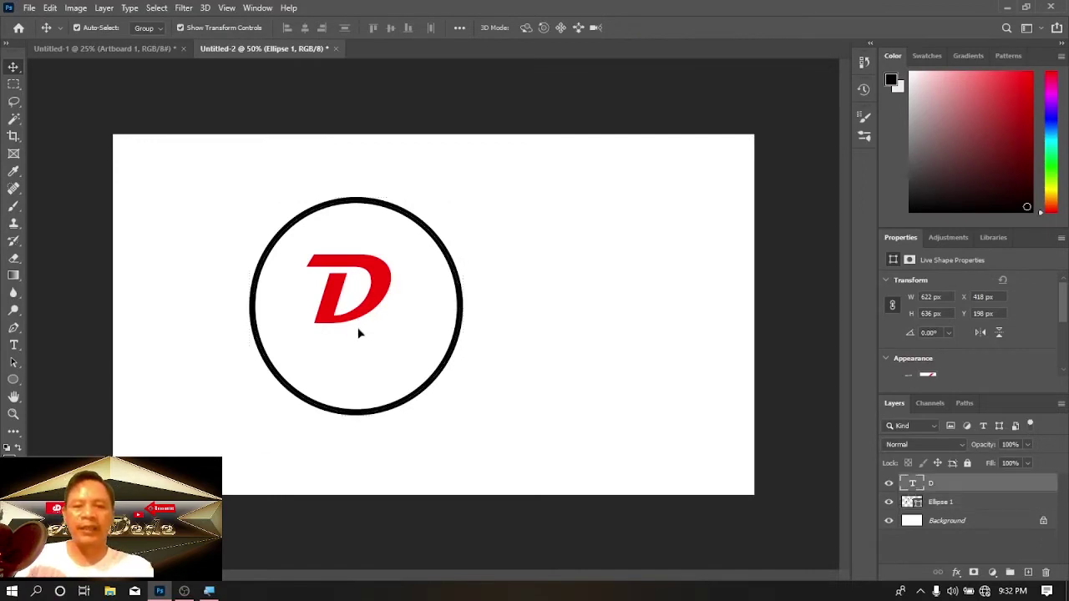
{"action": "left_click_drag", "start_coordinate": [362, 276], "coordinate": [368, 298]}
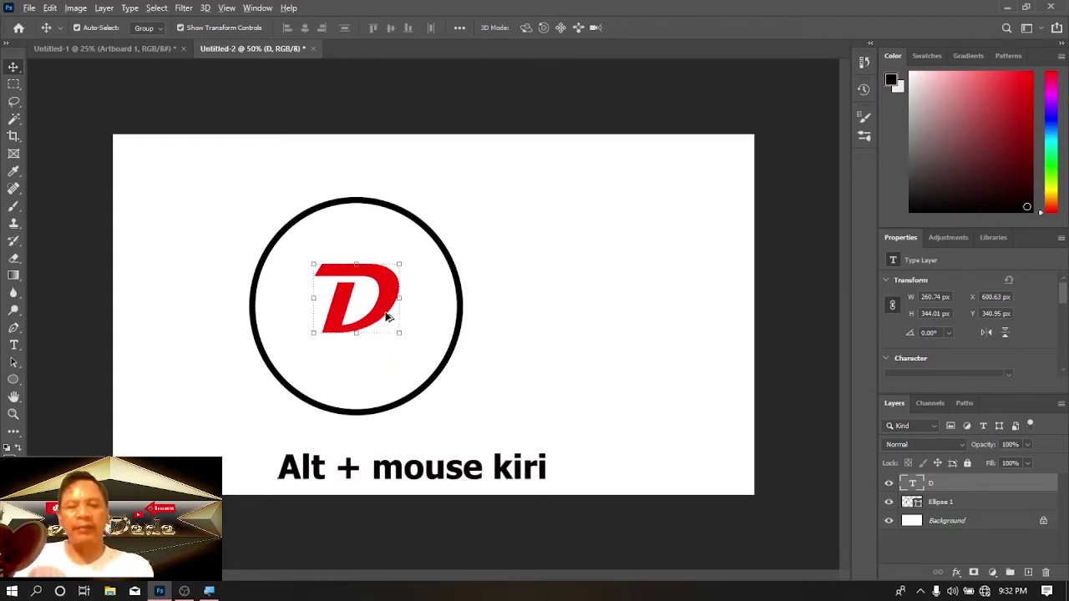
{"action": "left_click_drag", "start_coordinate": [386, 316], "coordinate": [587, 291]}
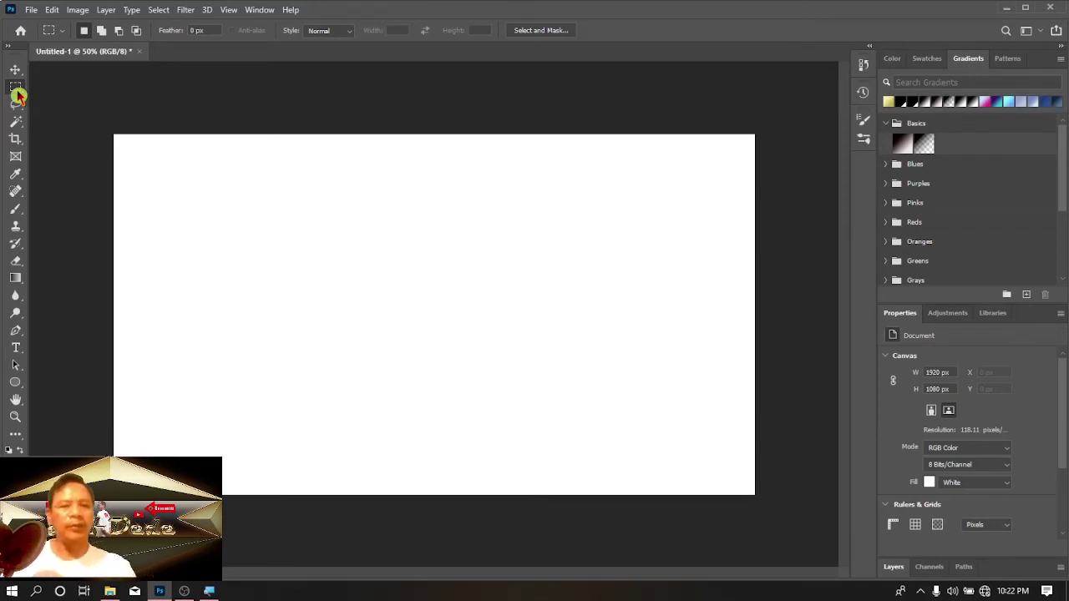
Set the Rectangular Marquee tool's feather to 20 px
{"action": "left_click", "coordinate": [17, 93]}
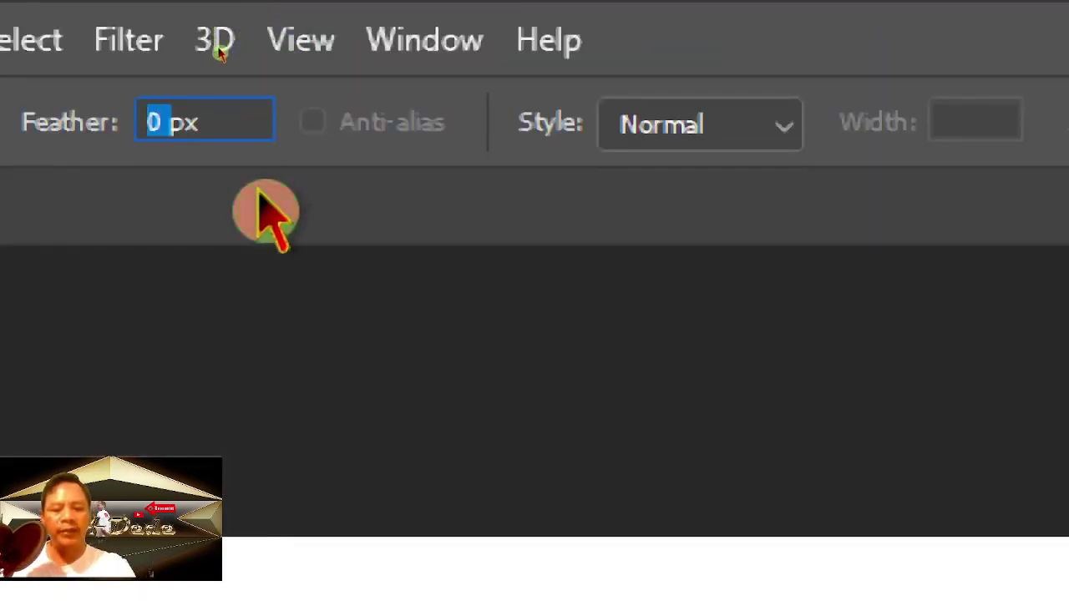
{"action": "type", "text": "2"}
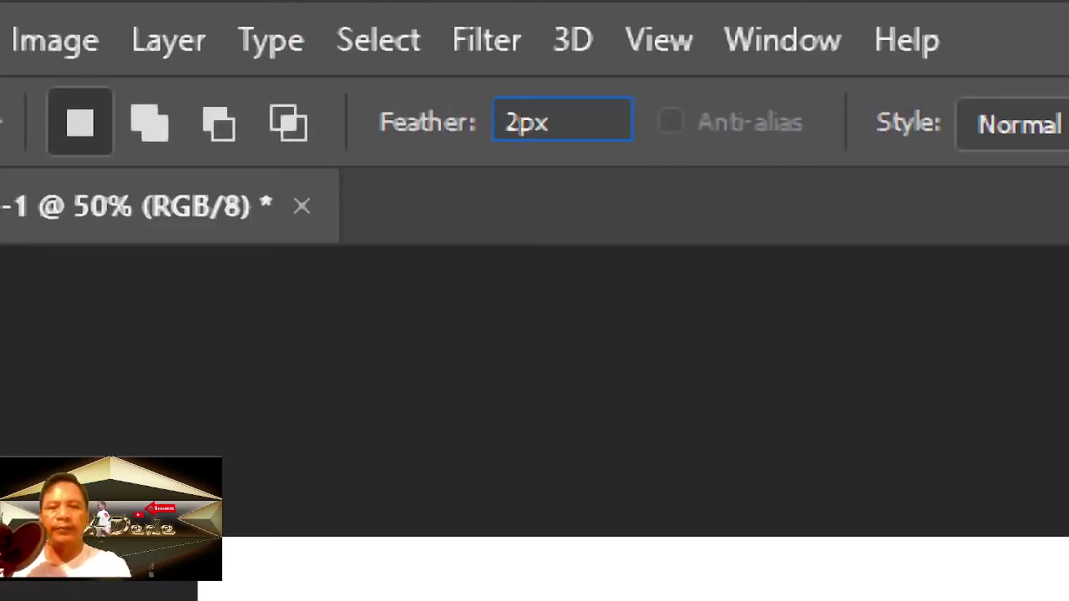
{"action": "type", "text": "0"}
{"action": "key", "text": "Return"}
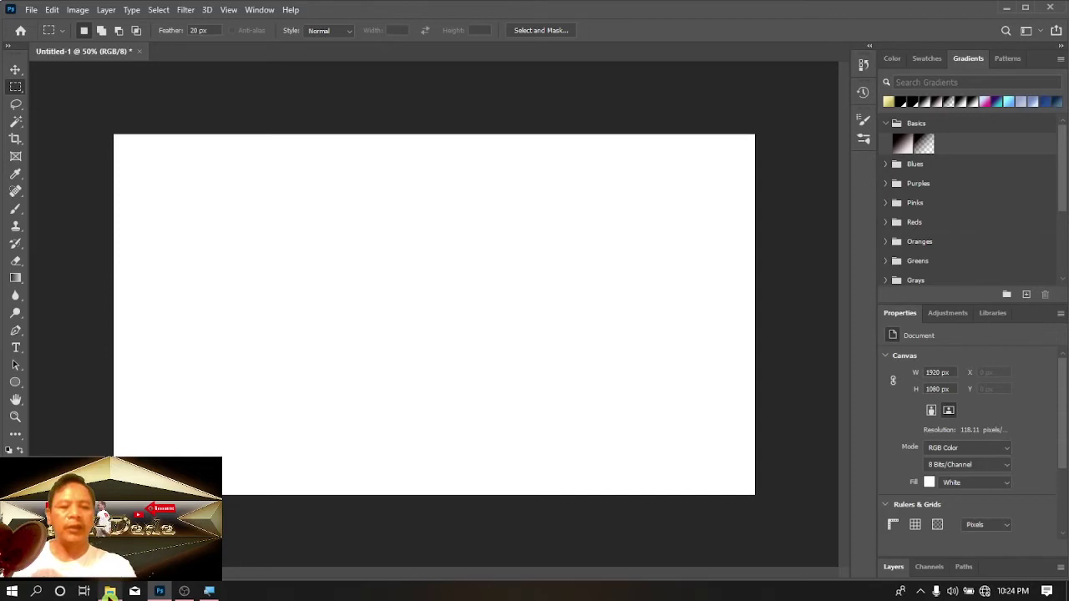
Place the pantai poto picture from the Pictures folder onto the blank canvas
{"action": "left_click", "coordinate": [109, 591]}
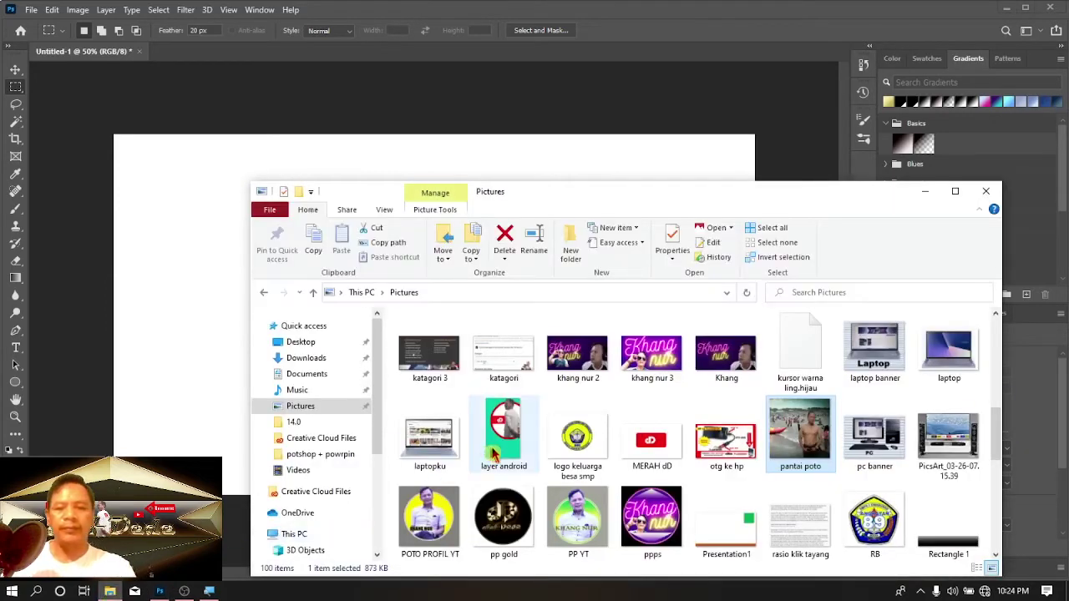
{"action": "left_click_drag", "start_coordinate": [800, 434], "coordinate": [173, 381]}
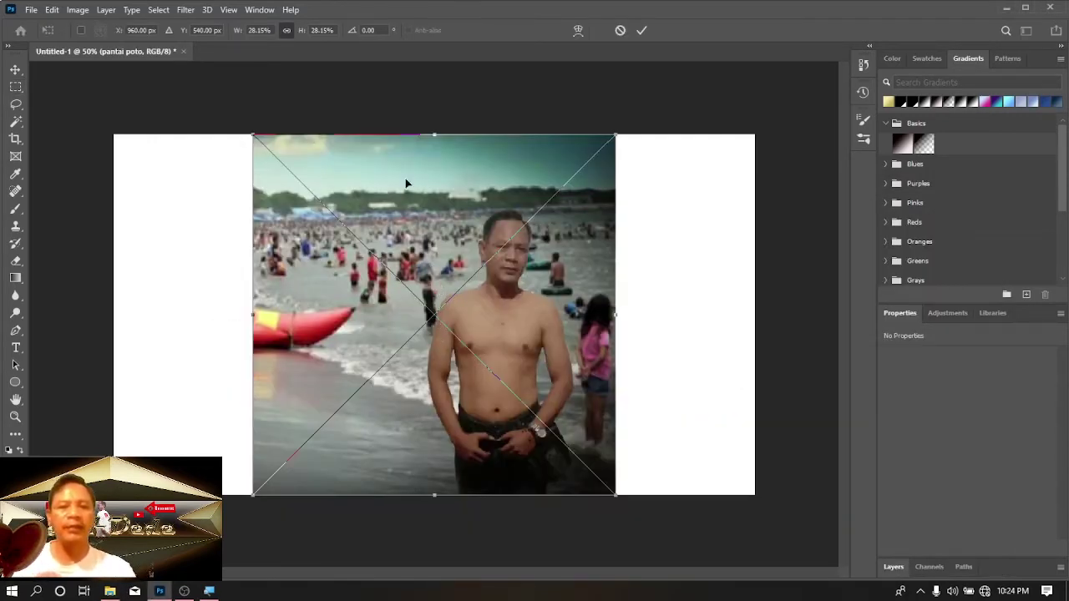
Draw a fixed-ratio circular selection with the Elliptical Marquee tool and move it around the man's head and shoulders
{"action": "right_click", "coordinate": [18, 89]}
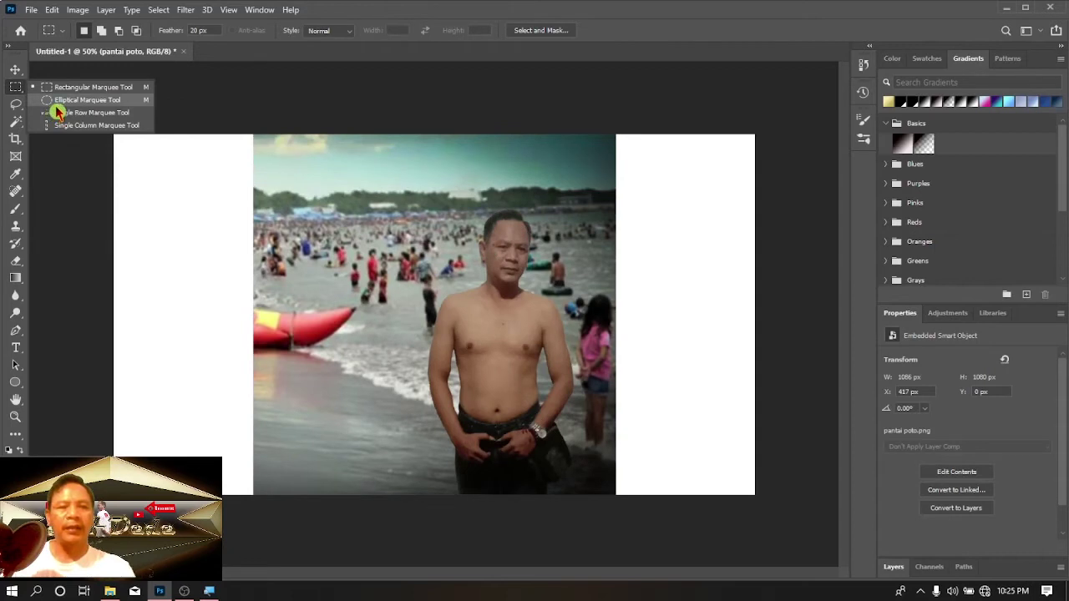
{"action": "left_click", "coordinate": [58, 101]}
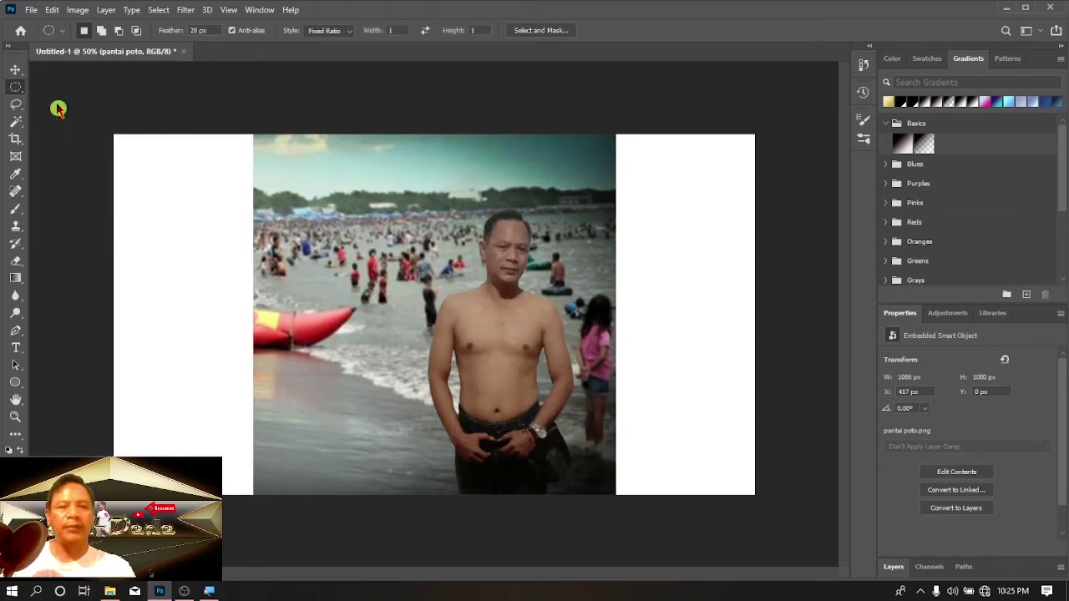
{"action": "left_click_drag", "start_coordinate": [389, 206], "coordinate": [576, 475]}
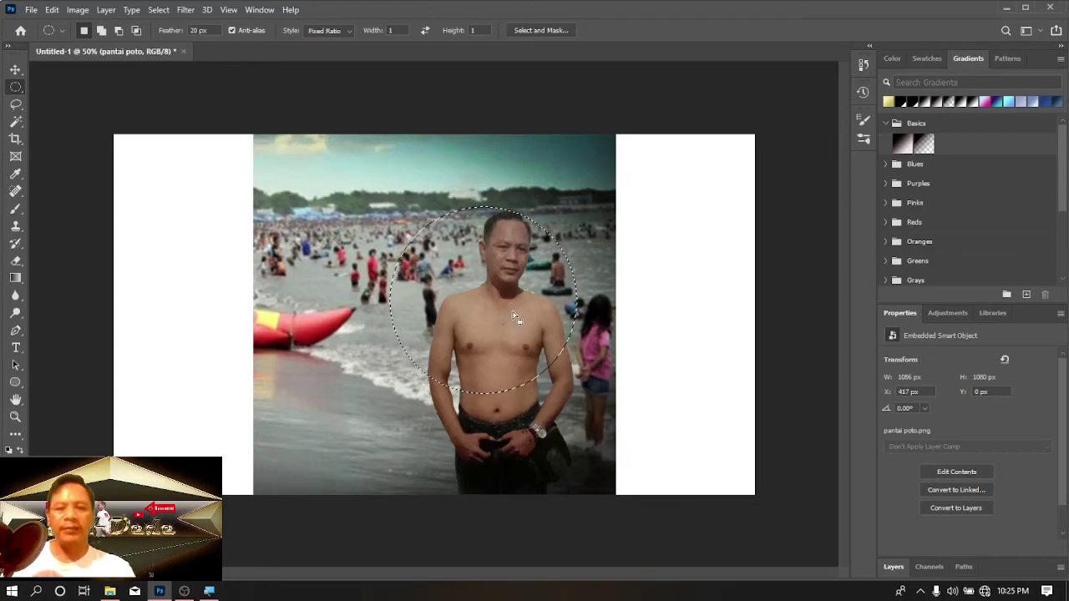
{"action": "left_click_drag", "start_coordinate": [513, 312], "coordinate": [539, 265]}
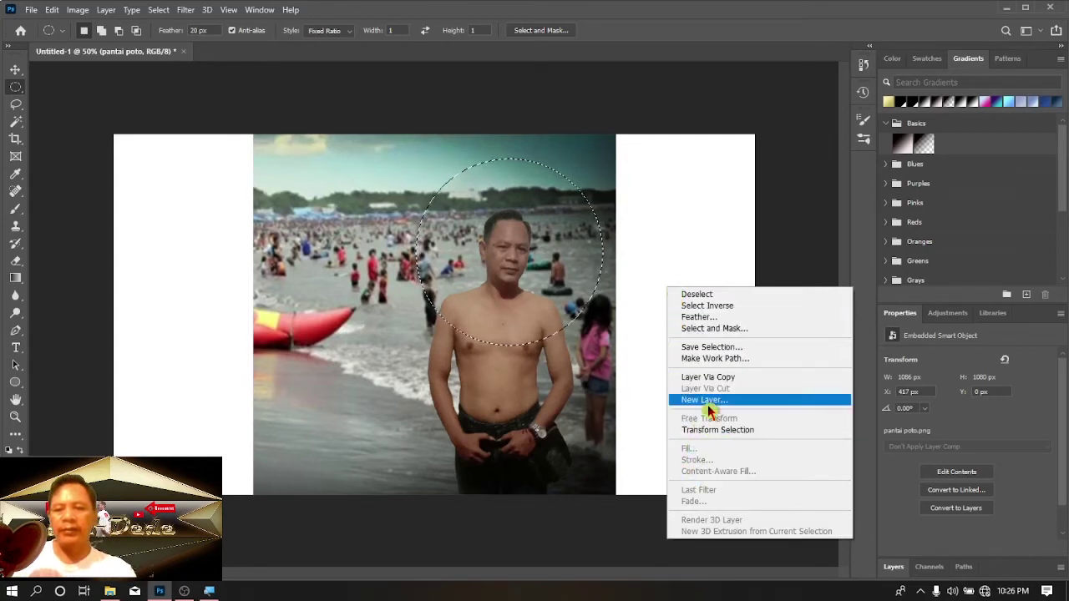
Create Layer 1 from the circular selection with the default settings, and toggle the pantai poto layer's visibility off and on
{"action": "left_click", "coordinate": [734, 410]}
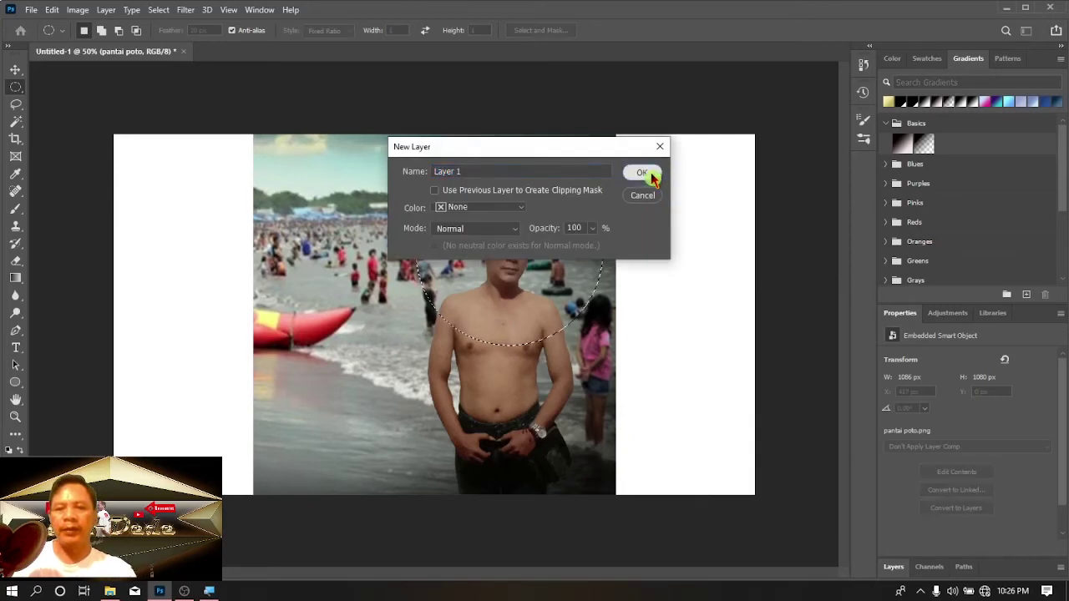
{"action": "left_click", "coordinate": [644, 175]}
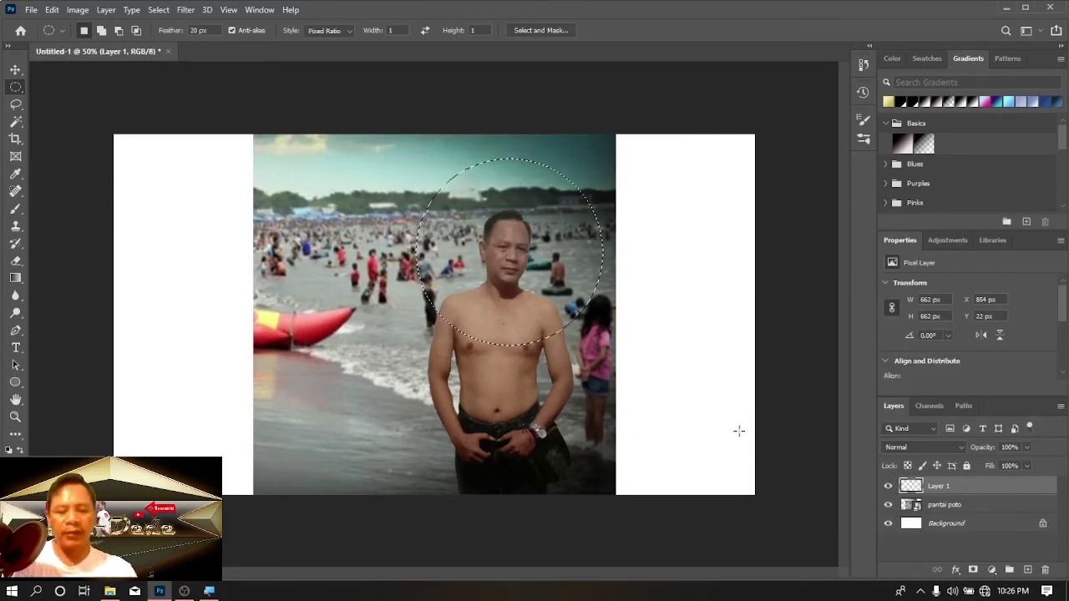
{"action": "left_click", "coordinate": [887, 504]}
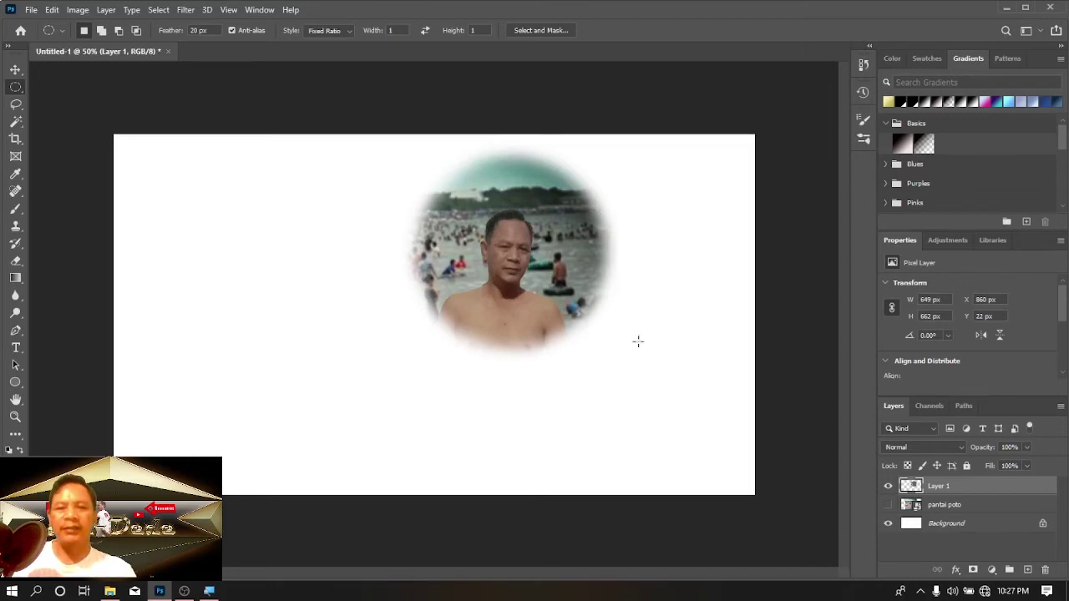
{"action": "left_click", "coordinate": [887, 504]}
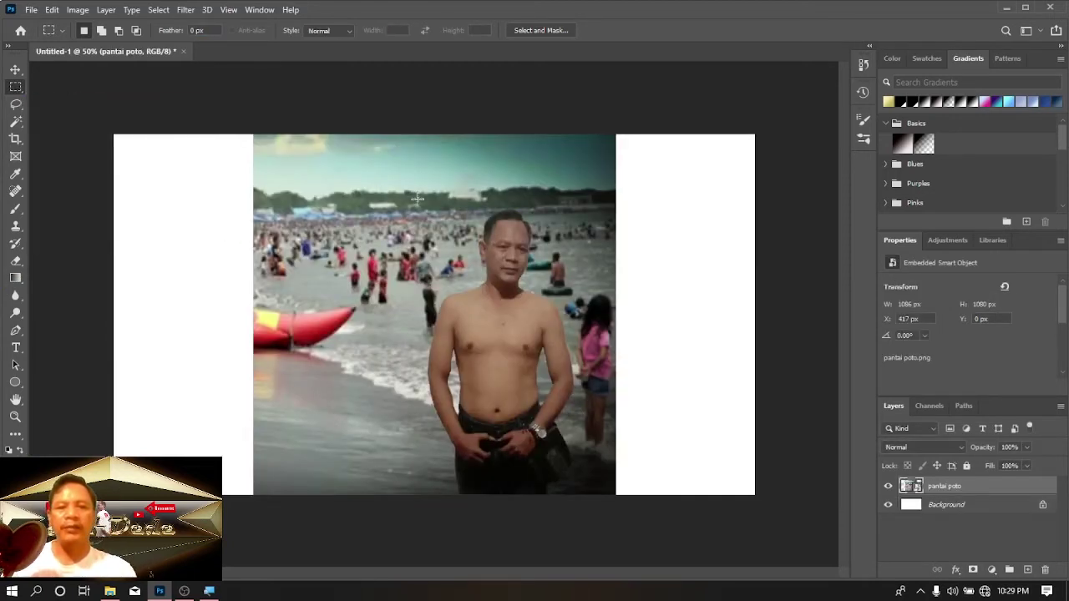
Draw a rectangular selection around the man down to the photo's lower edge and open the view mode choices in Select and Mask
{"action": "left_click_drag", "start_coordinate": [418, 199], "coordinate": [592, 494]}
{"action": "left_click", "coordinate": [592, 494]}
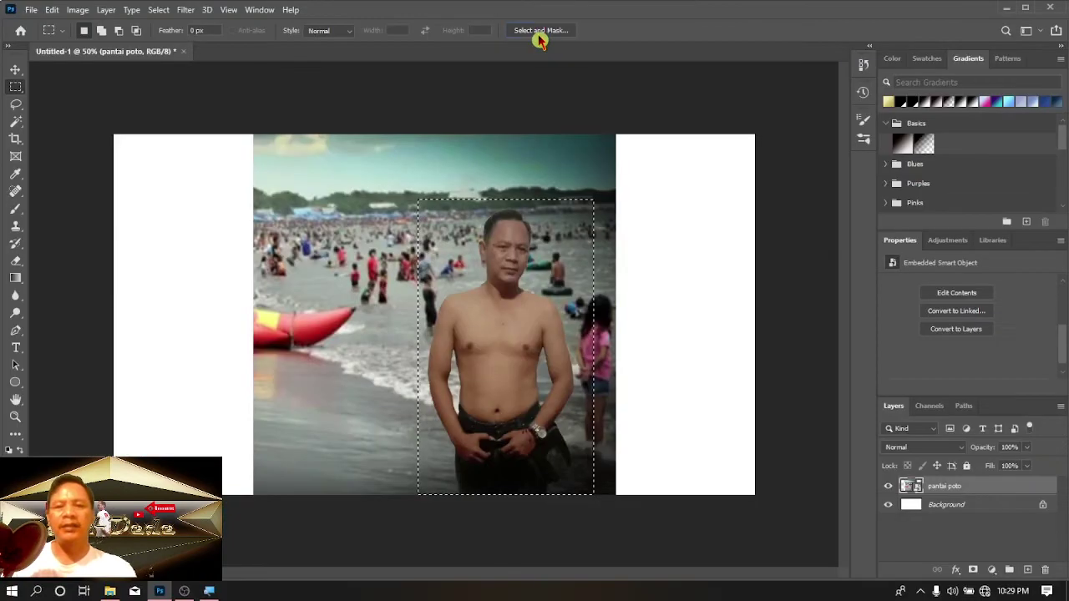
{"action": "left_click", "coordinate": [539, 39]}
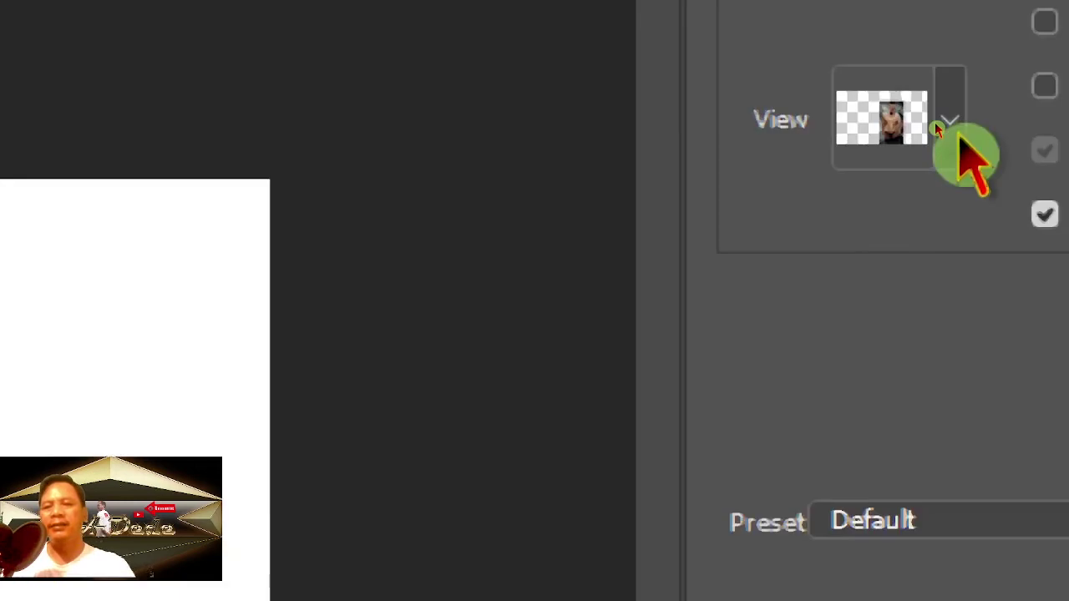
{"action": "left_click", "coordinate": [934, 123]}
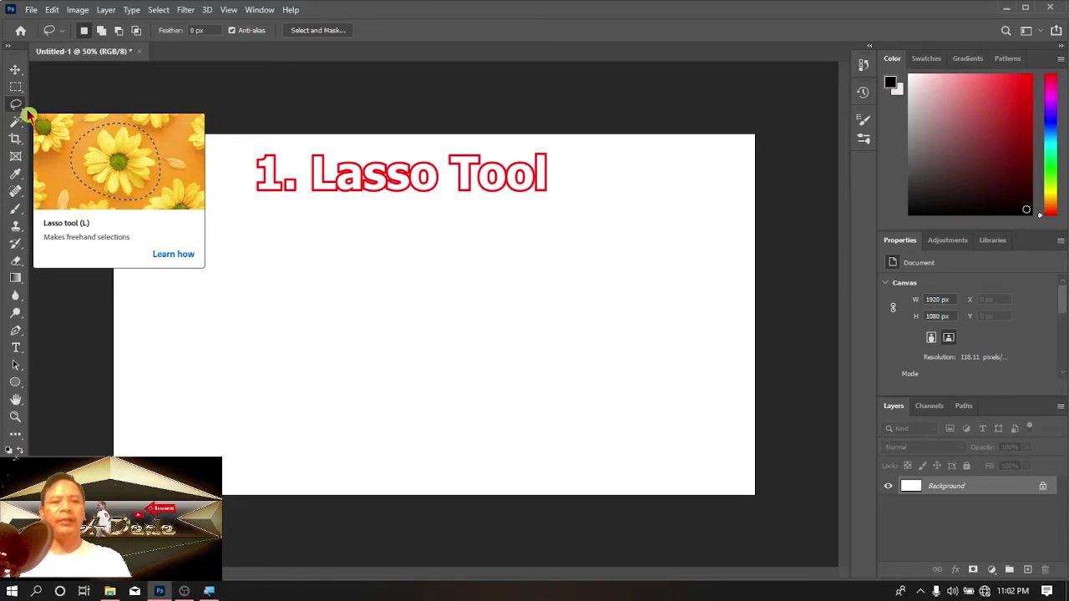
Place the pc banner picture on the blank canvas and activate the Lasso tool
{"action": "right_click", "coordinate": [25, 114]}
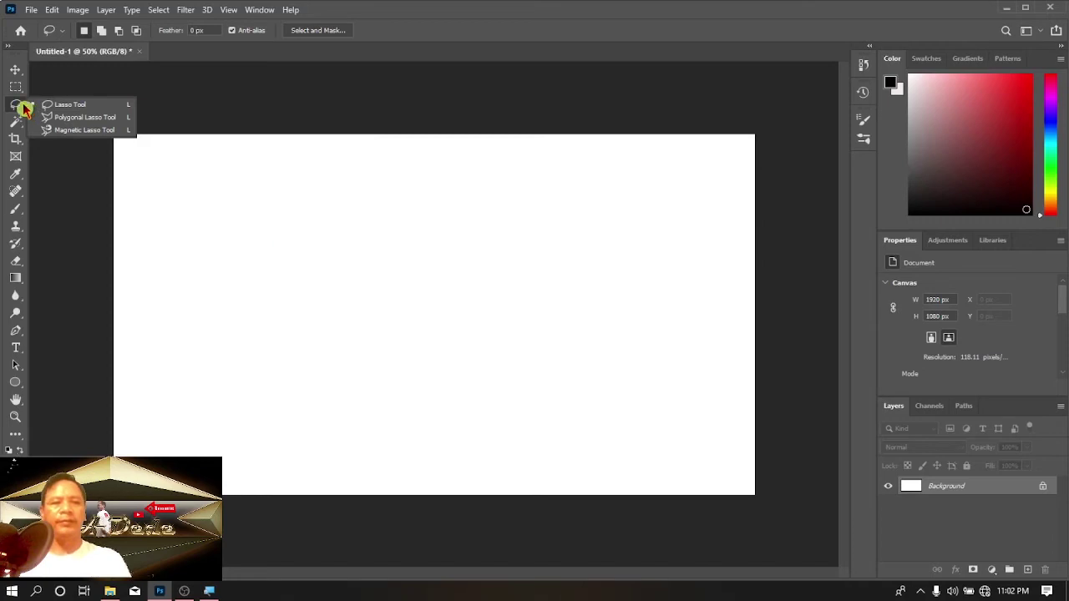
{"action": "left_click", "coordinate": [23, 108]}
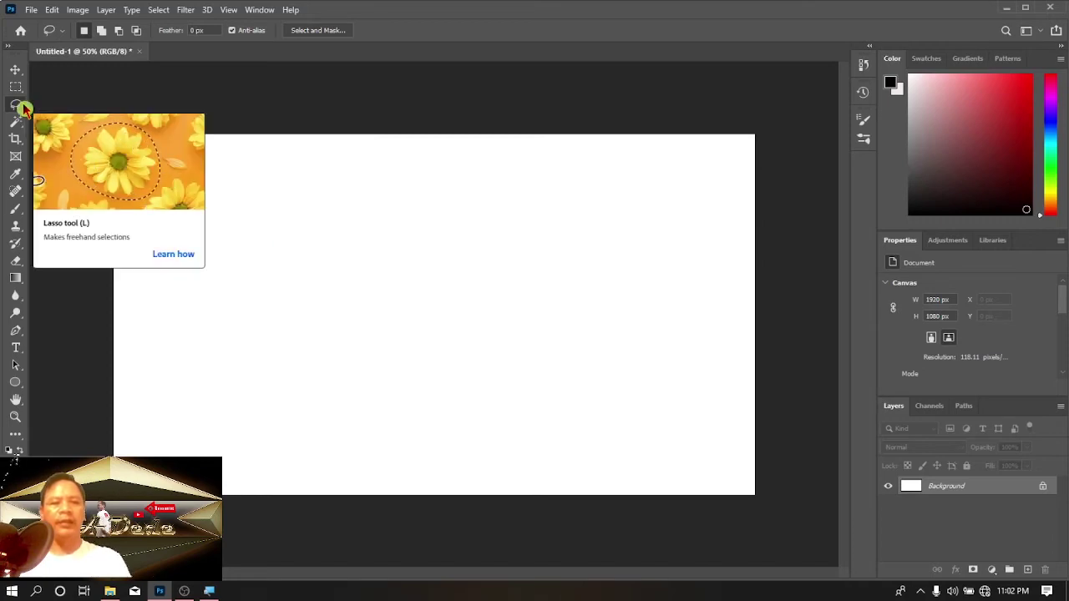
{"action": "left_click", "coordinate": [110, 591]}
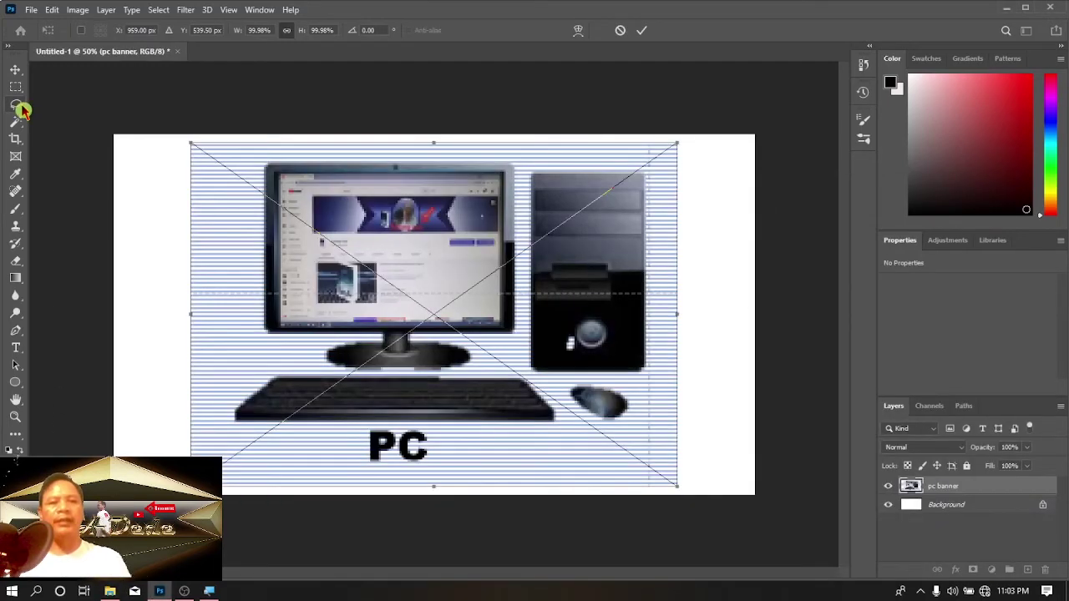
{"action": "left_click", "coordinate": [20, 107]}
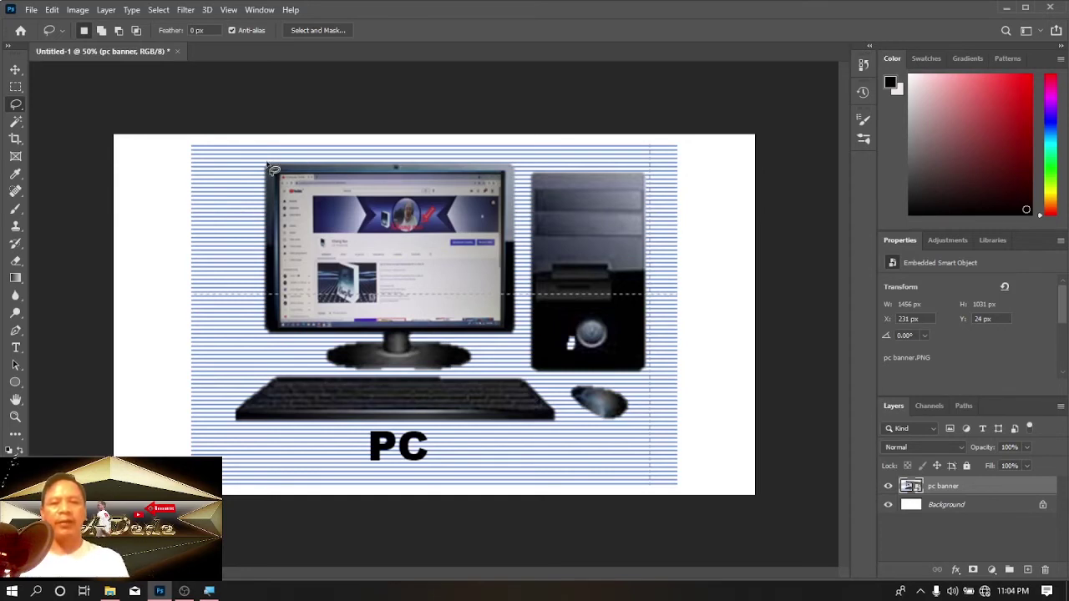
Outline the monitor and its stand with a freehand Lasso selection and refine its edges in Select and Mask
{"action": "mouse_move", "coordinate": [267, 164]}
{"action": "left_mouse_down"}
{"action": "mouse_move", "coordinate": [514, 165]}
{"action": "mouse_move", "coordinate": [515, 331]}
{"action": "mouse_move", "coordinate": [269, 167]}
{"action": "left_mouse_up"}
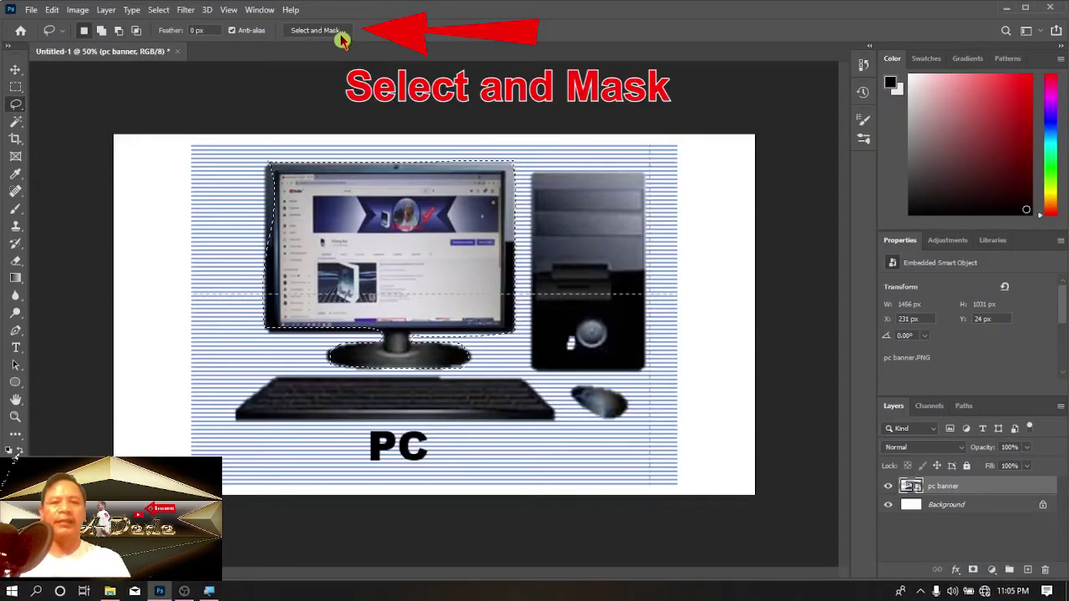
{"action": "left_click", "coordinate": [341, 33]}
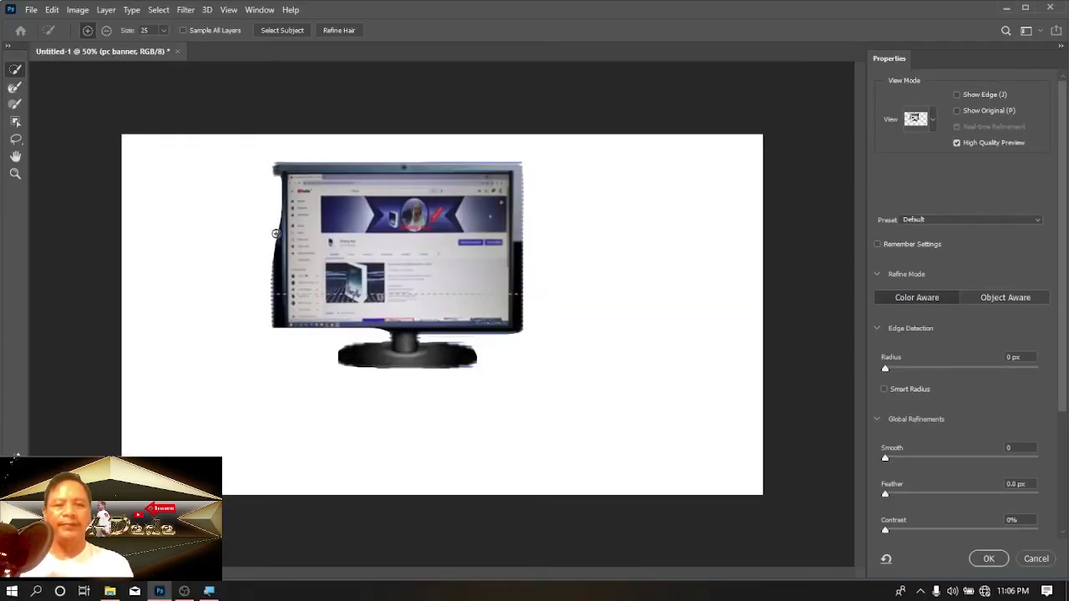
{"action": "left_click_drag", "start_coordinate": [275, 234], "coordinate": [275, 269]}
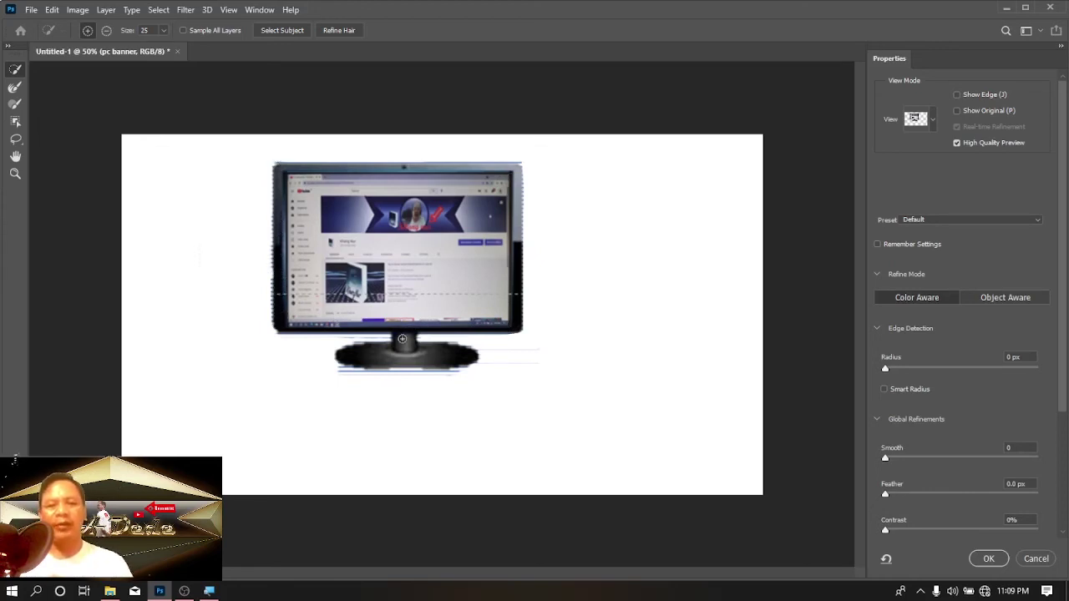
{"action": "left_click", "coordinate": [985, 561]}
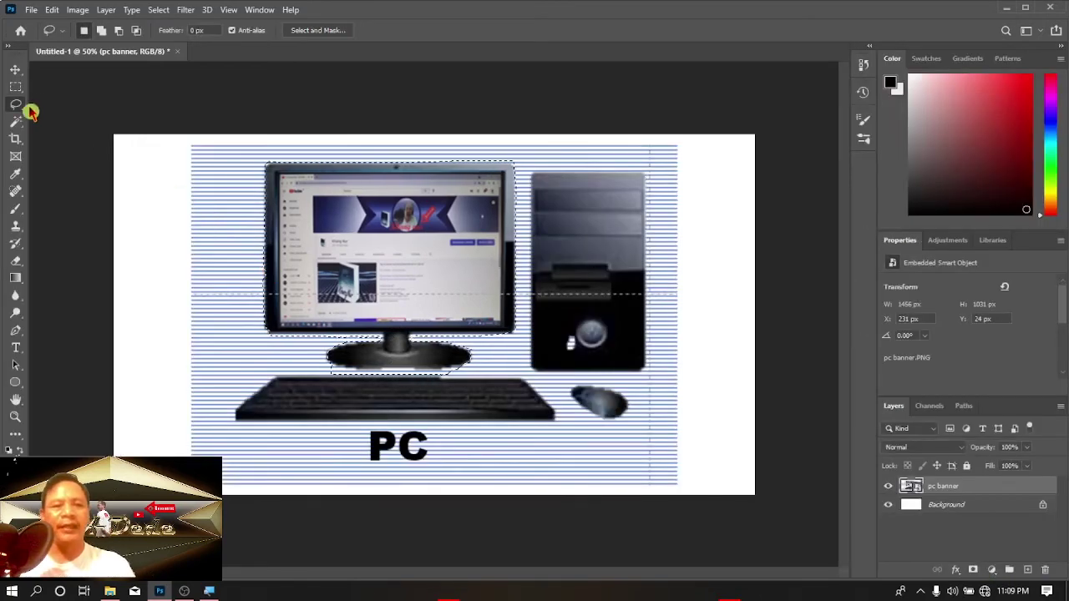
Select the PC tower corner by corner with the Polygonal Lasso tool and apply the selection through Select and Mask
{"action": "right_click", "coordinate": [18, 111]}
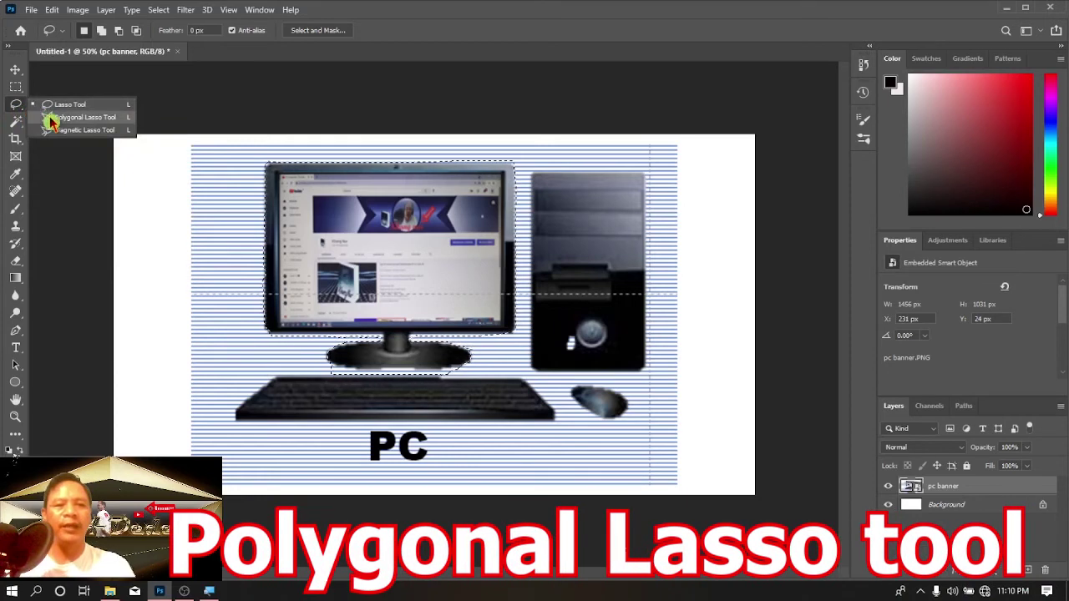
{"action": "left_click", "coordinate": [51, 122]}
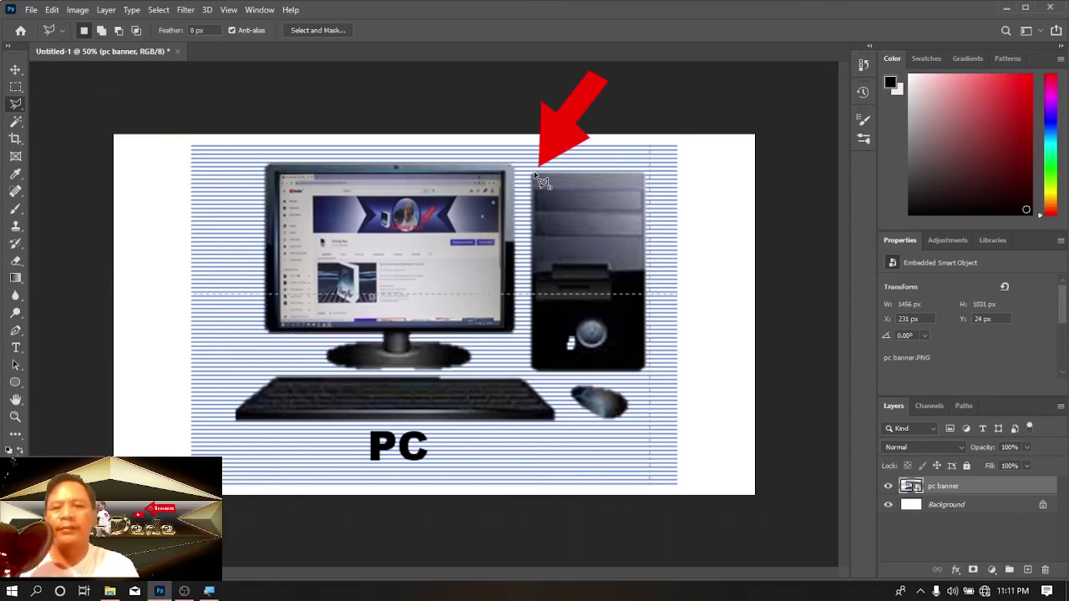
{"action": "left_click", "coordinate": [535, 174]}
{"action": "left_click", "coordinate": [643, 174]}
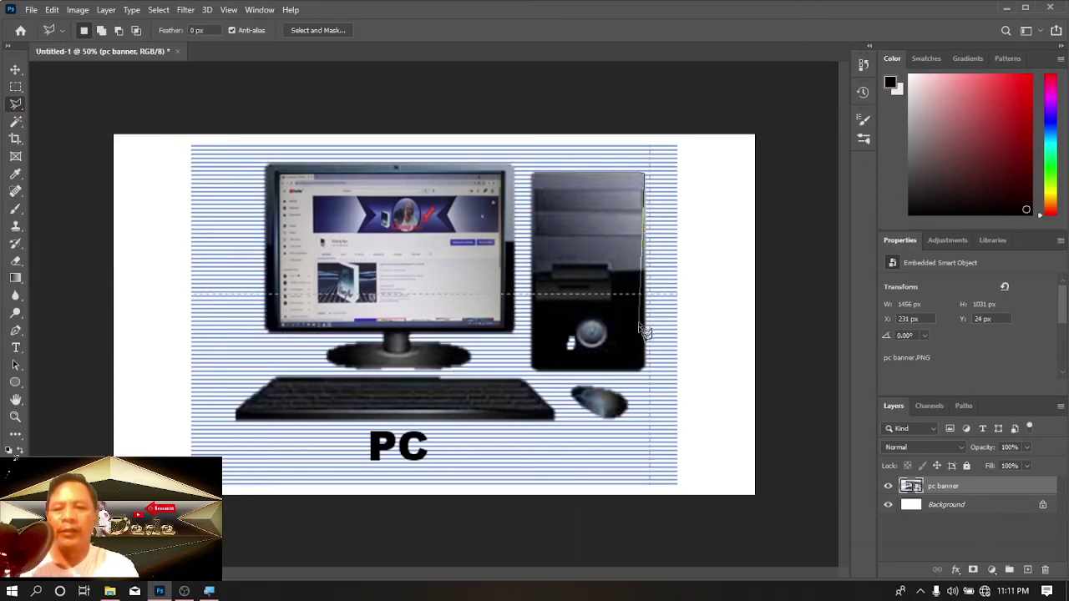
{"action": "left_click", "coordinate": [645, 369]}
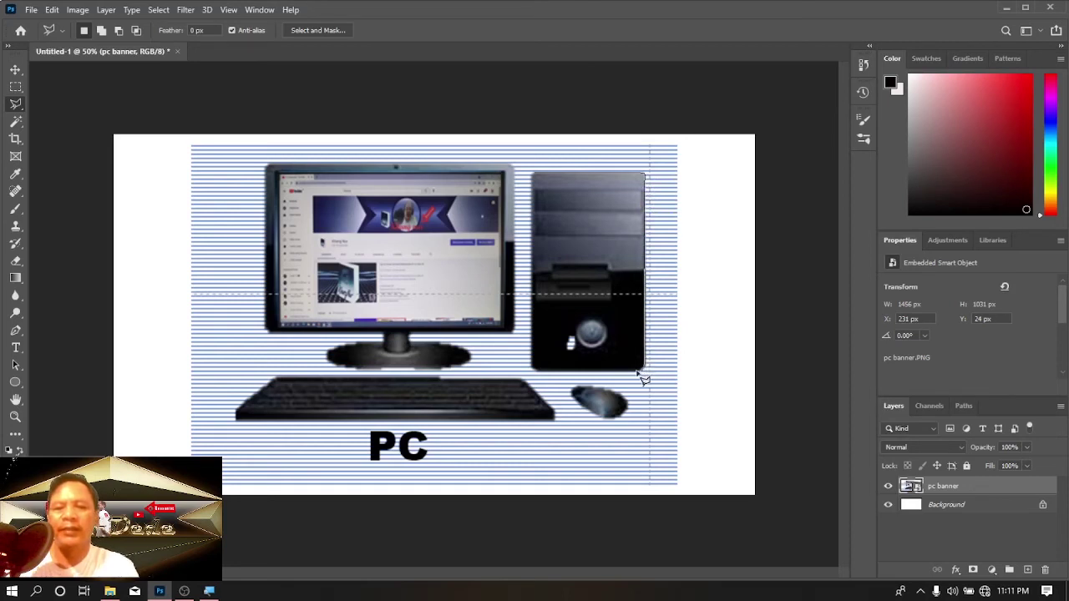
{"action": "left_click", "coordinate": [532, 369]}
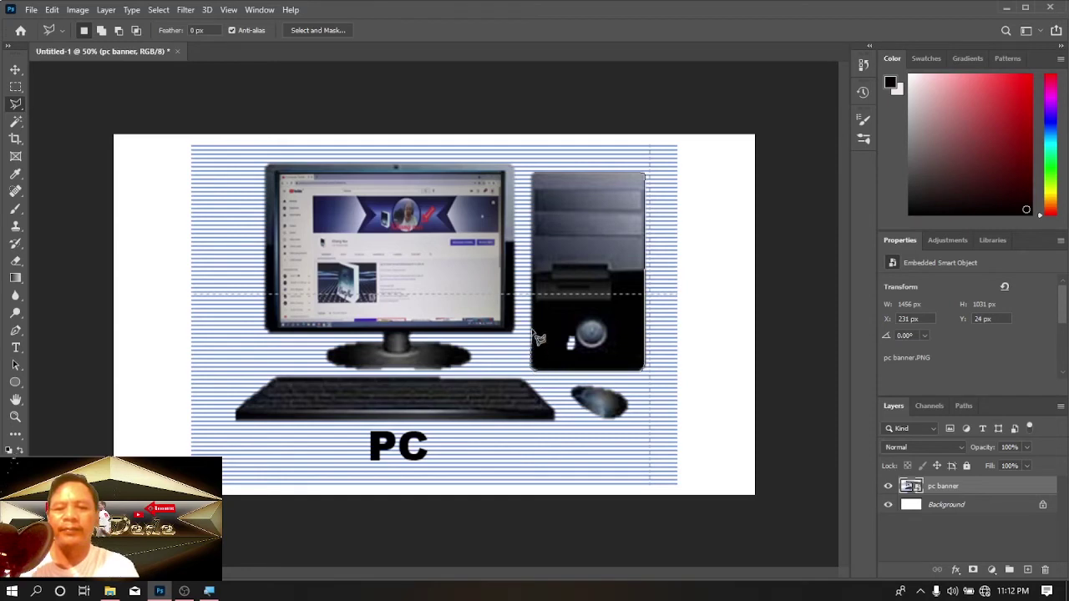
{"action": "left_click", "coordinate": [532, 175]}
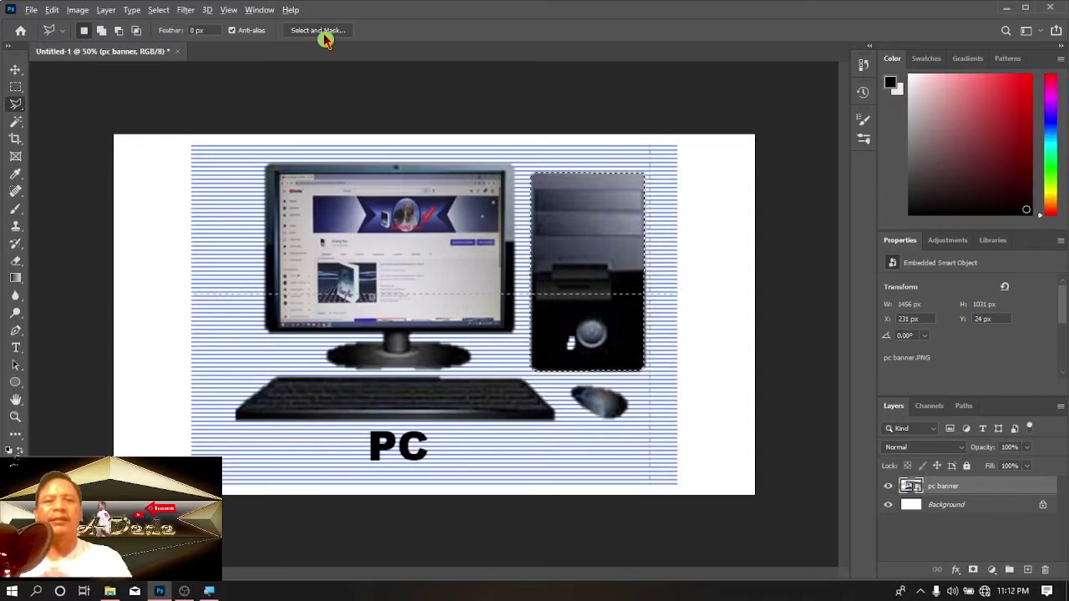
{"action": "left_click", "coordinate": [325, 37]}
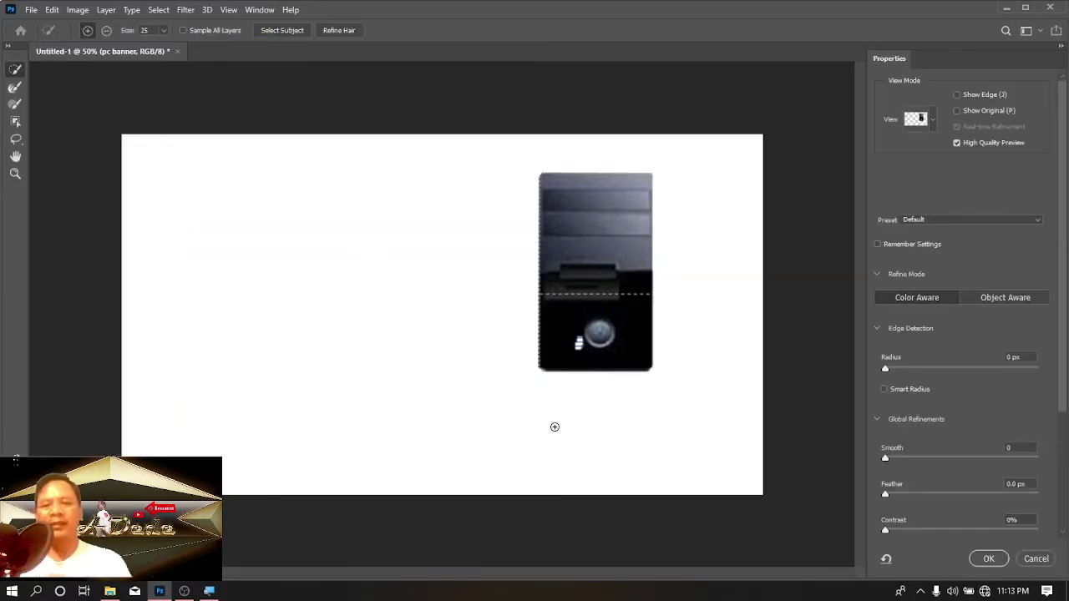
{"action": "left_click", "coordinate": [988, 559]}
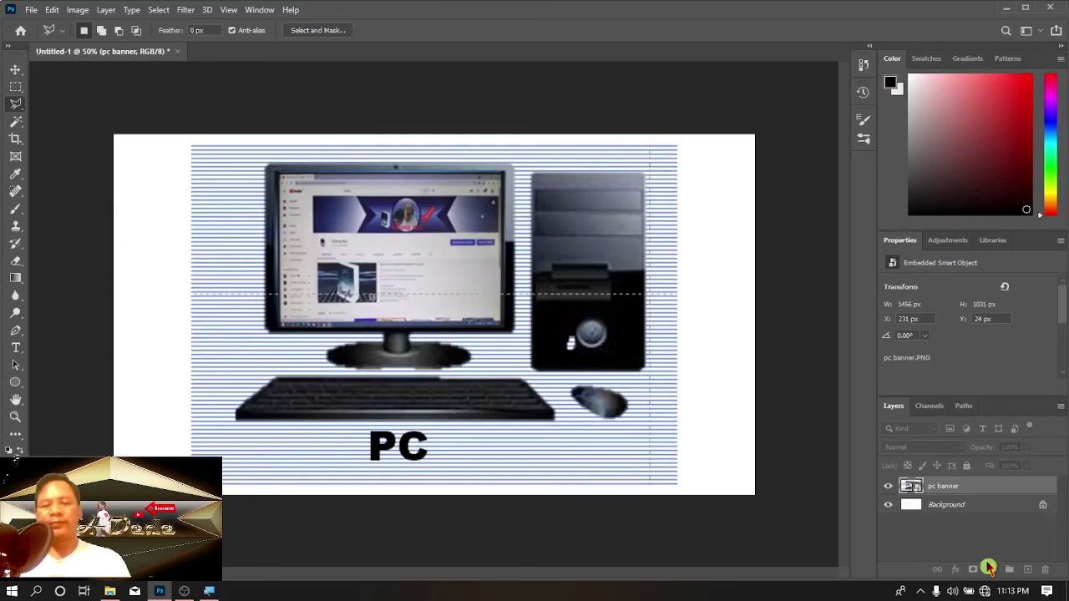
Trace the keyboard's outline with the Magnetic Lasso tool and apply the selection through Select and Mask
{"action": "right_click", "coordinate": [21, 110]}
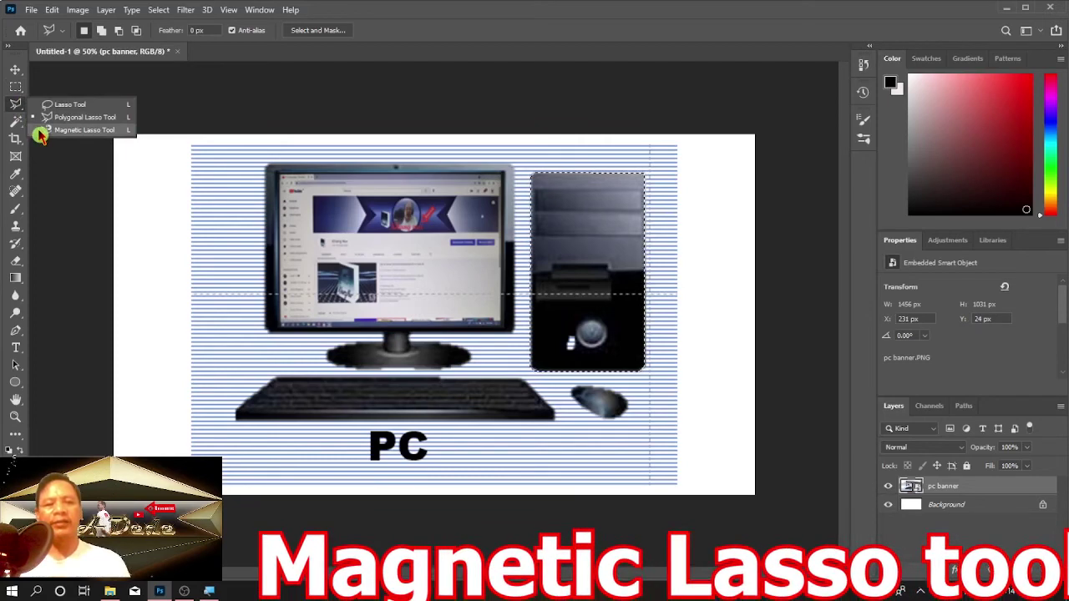
{"action": "left_click", "coordinate": [39, 131]}
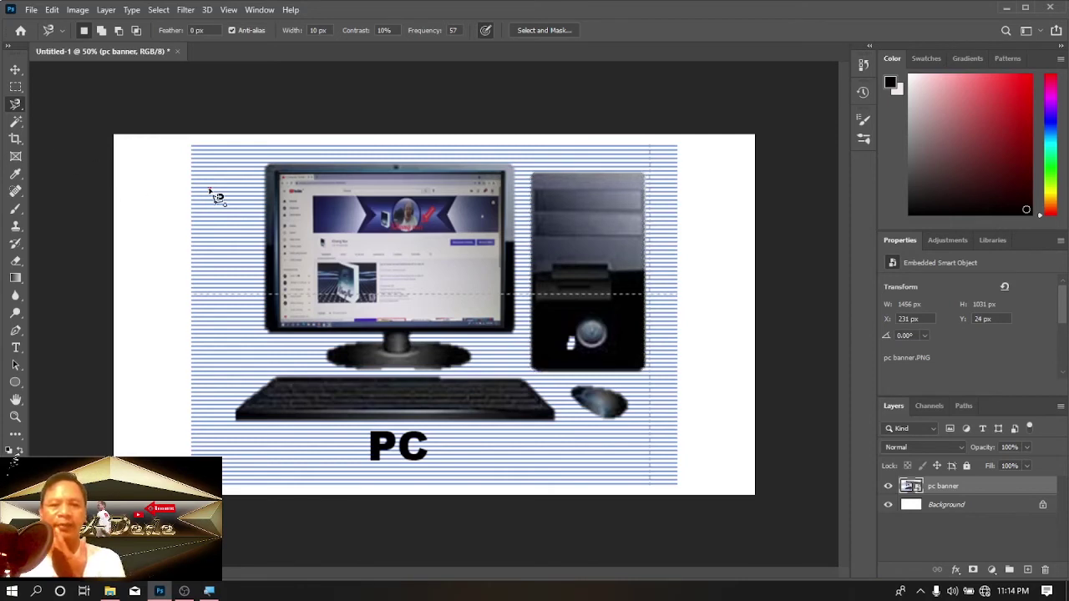
{"action": "left_click", "coordinate": [275, 376]}
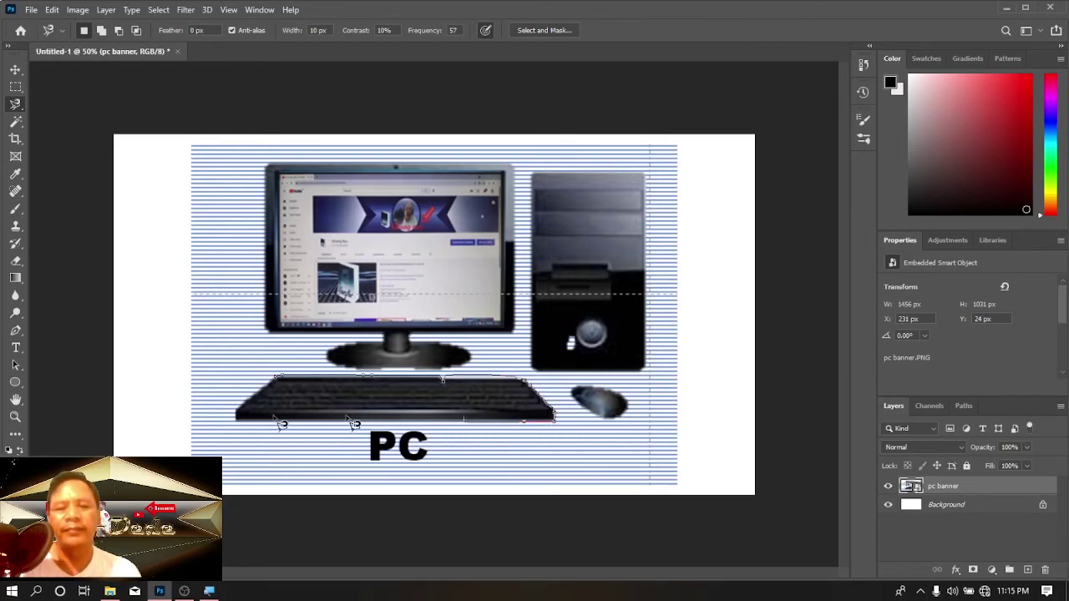
{"action": "left_click", "coordinate": [276, 377]}
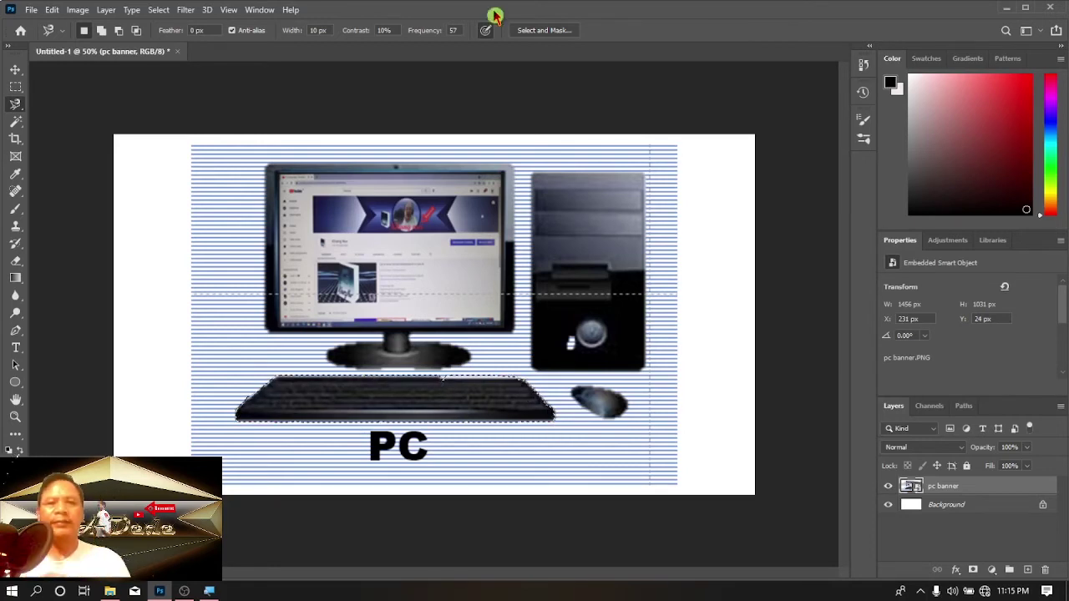
{"action": "left_click", "coordinate": [573, 37]}
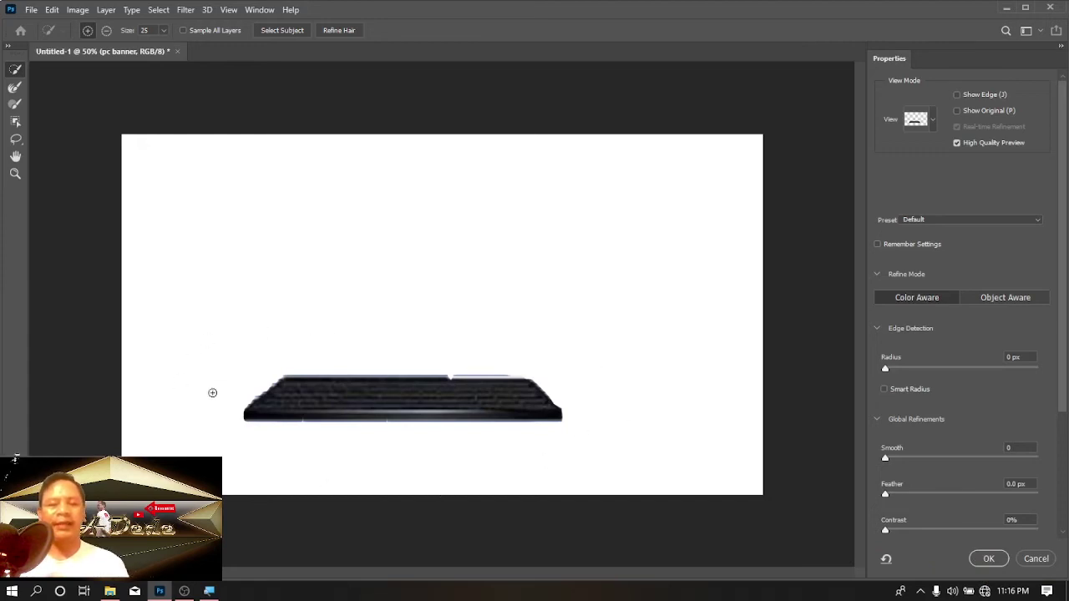
{"action": "left_click", "coordinate": [989, 559]}
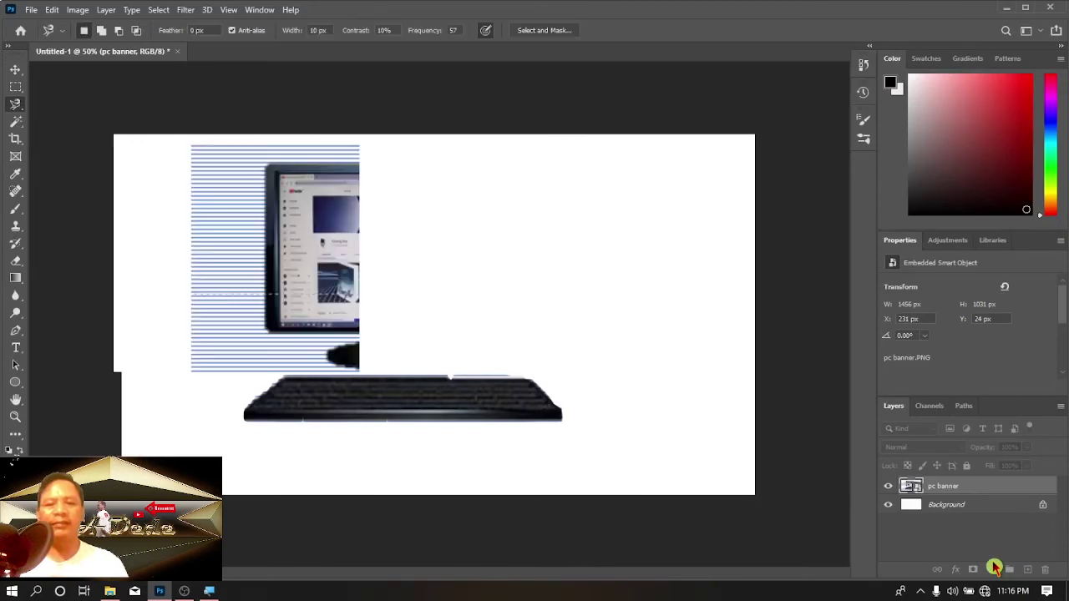
{"action": "key", "text": "shift+l"}
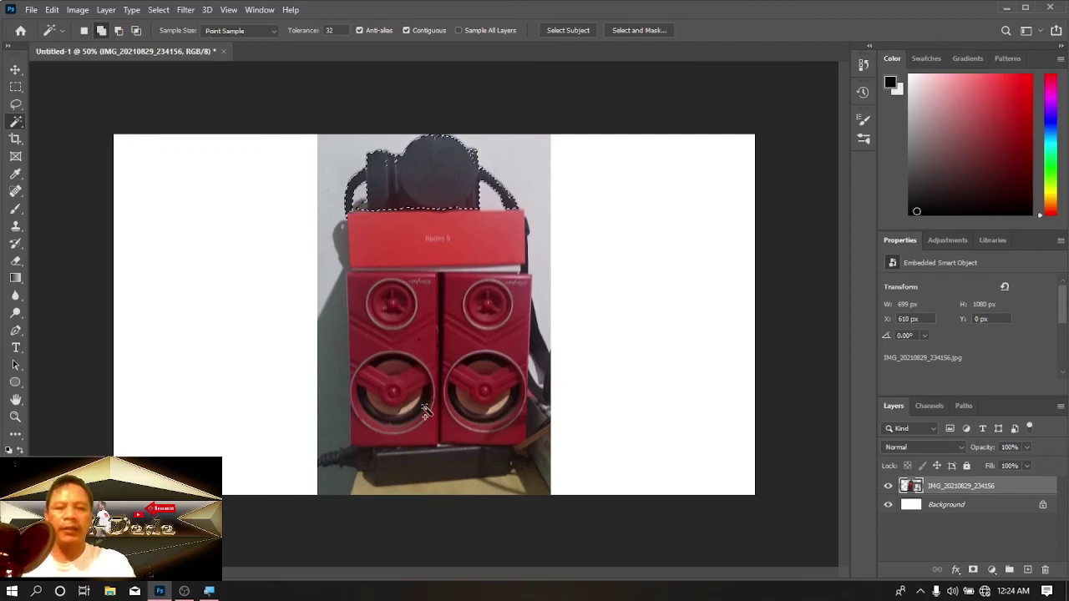
Select the camera, red box and speakers with Select Subject, and add the black adapter beneath them with the Magic Wand tool
{"action": "left_click", "coordinate": [426, 458]}
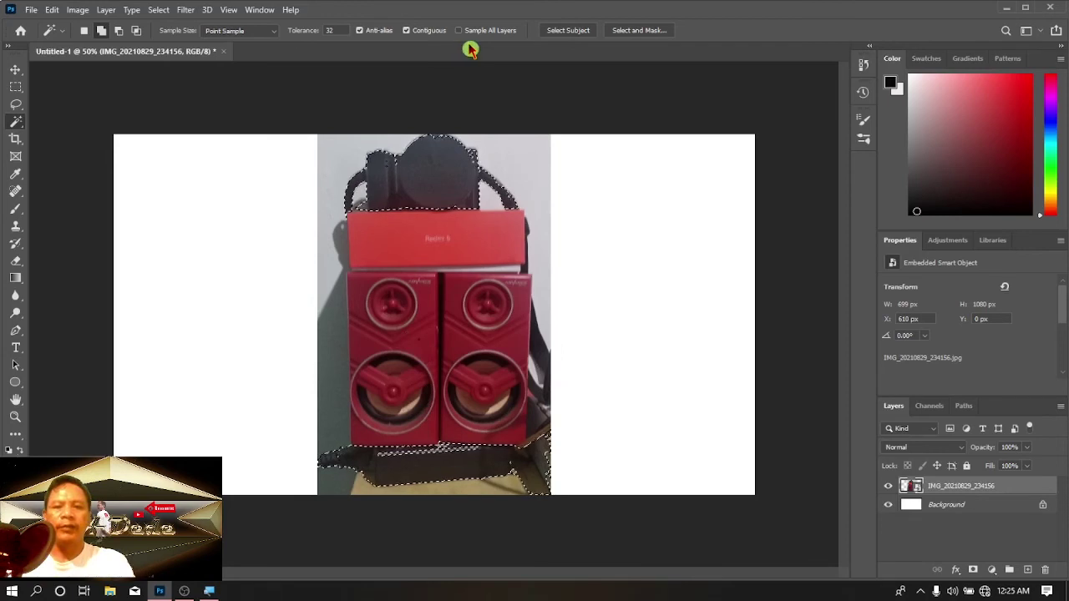
{"action": "left_click", "coordinate": [571, 35]}
{"action": "left_click", "coordinate": [491, 225]}
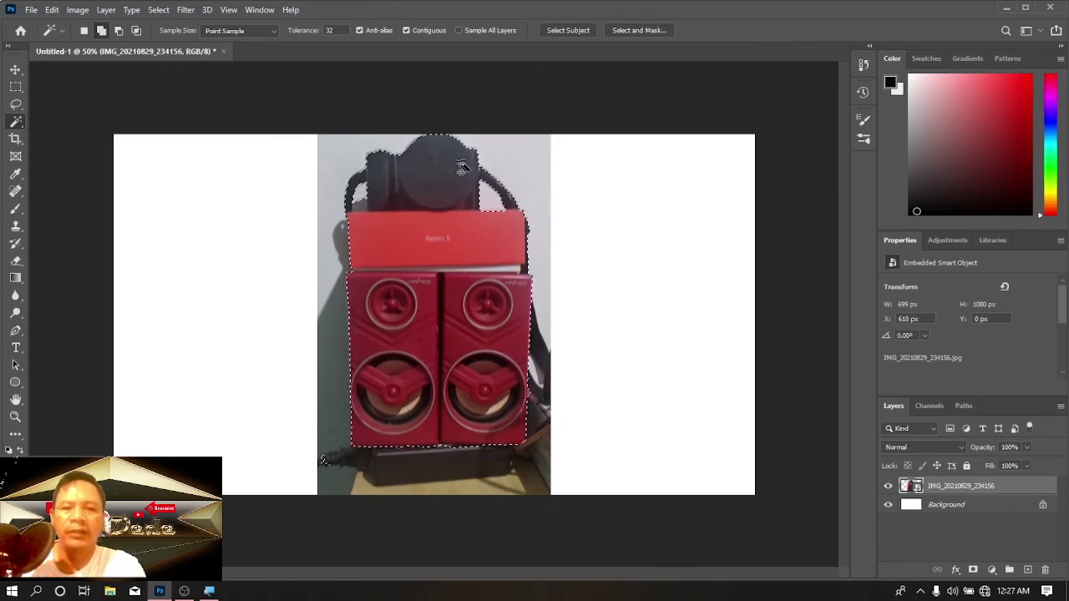
{"action": "left_click", "coordinate": [507, 454]}
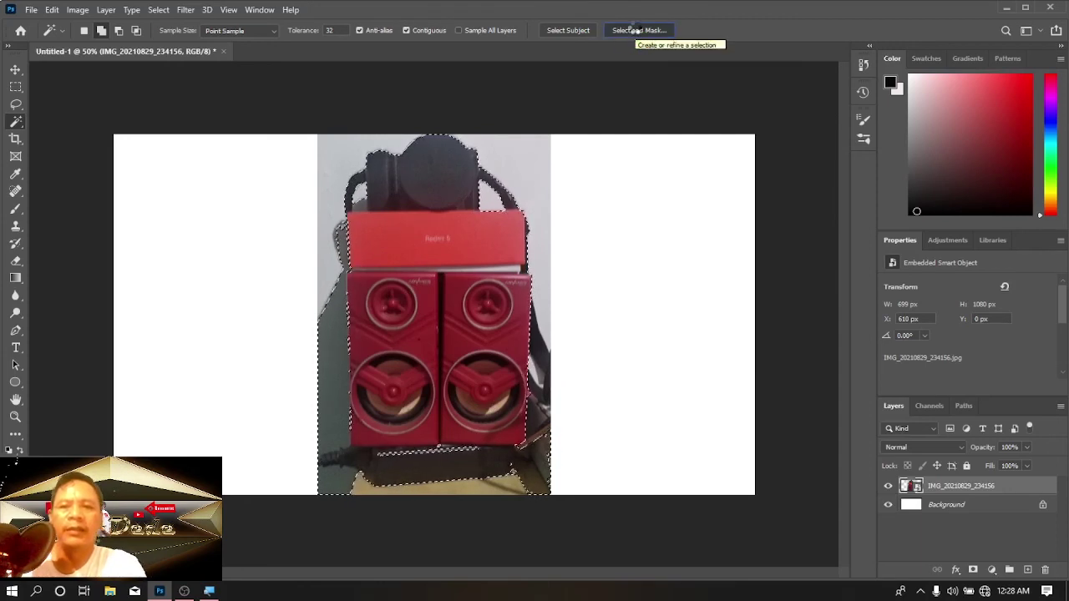
In Select and Mask, subtract the wall shadow beside the box and speakers and the leftovers around the adapter, and apply the selection
{"action": "left_click", "coordinate": [636, 30]}
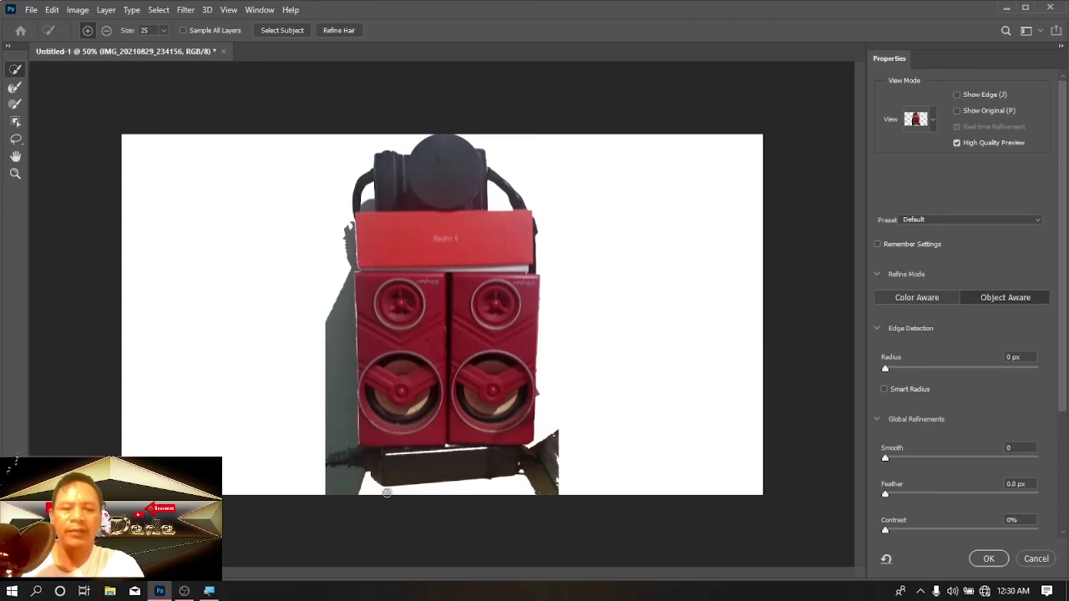
{"action": "left_click", "coordinate": [107, 31]}
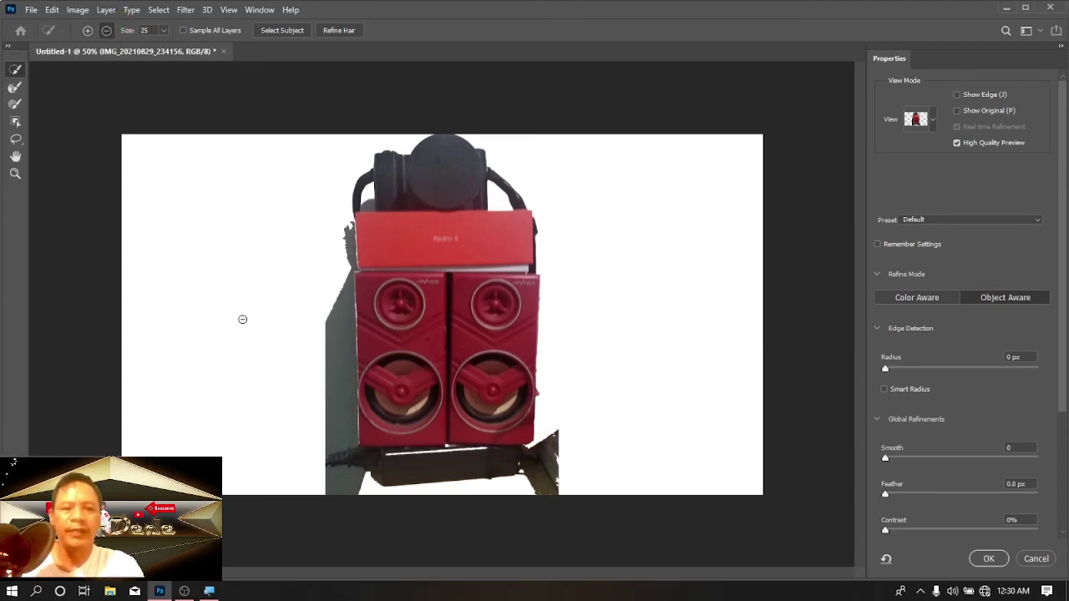
{"action": "left_click_drag", "start_coordinate": [355, 381], "coordinate": [344, 376]}
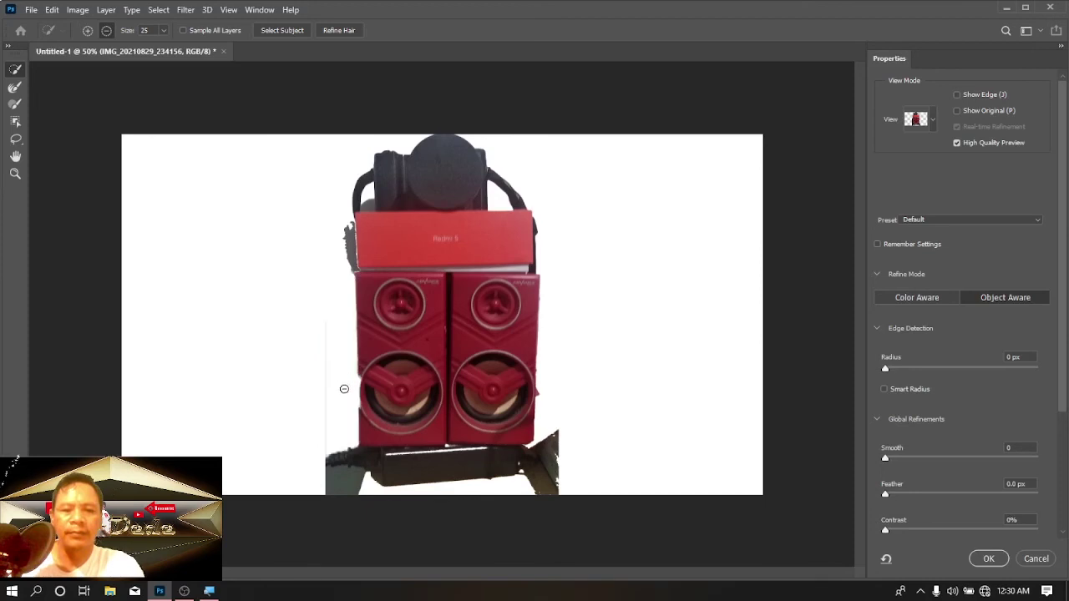
{"action": "left_click_drag", "start_coordinate": [344, 227], "coordinate": [349, 231]}
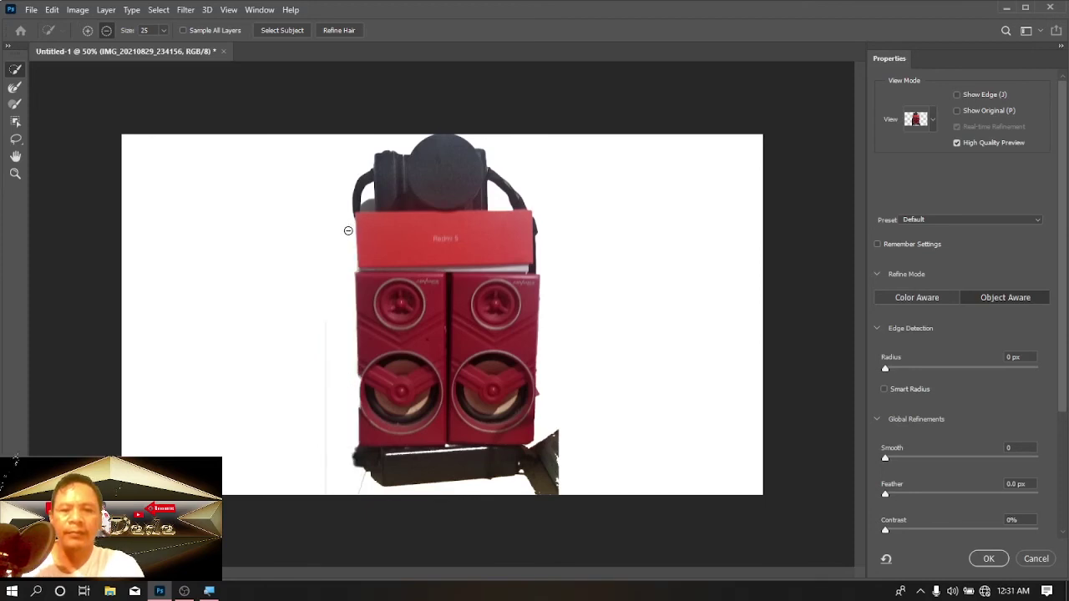
{"action": "left_click_drag", "start_coordinate": [551, 436], "coordinate": [534, 479]}
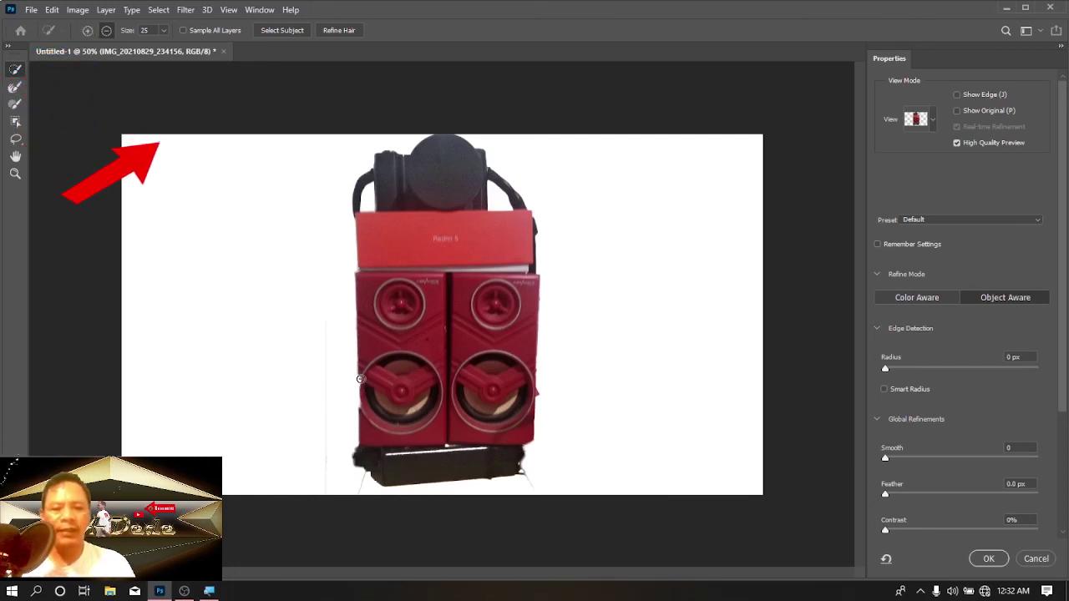
{"action": "left_click", "coordinate": [87, 30]}
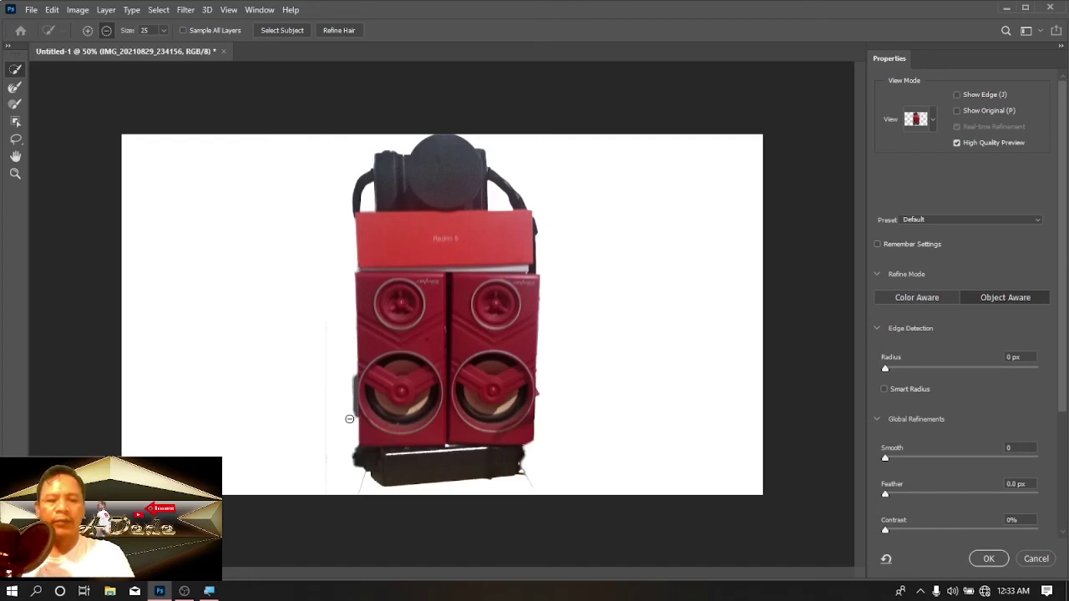
{"action": "left_click", "coordinate": [988, 559]}
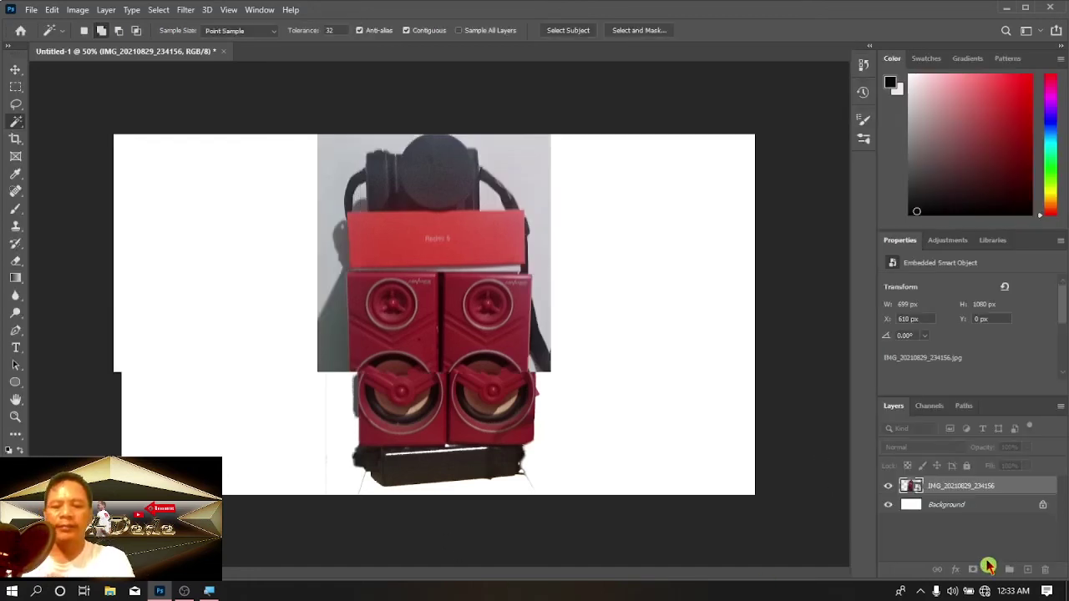
Use the Object Selection tool in Rectangle mode to select the red box, followed by a new selection around the two speakers
{"action": "right_click", "coordinate": [21, 125]}
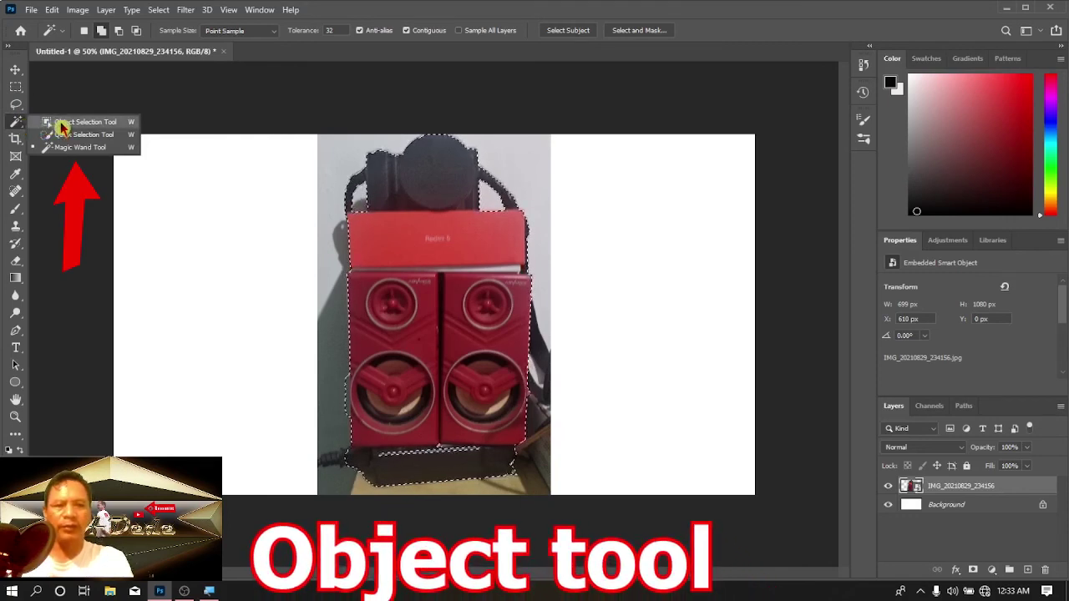
{"action": "left_click", "coordinate": [63, 125]}
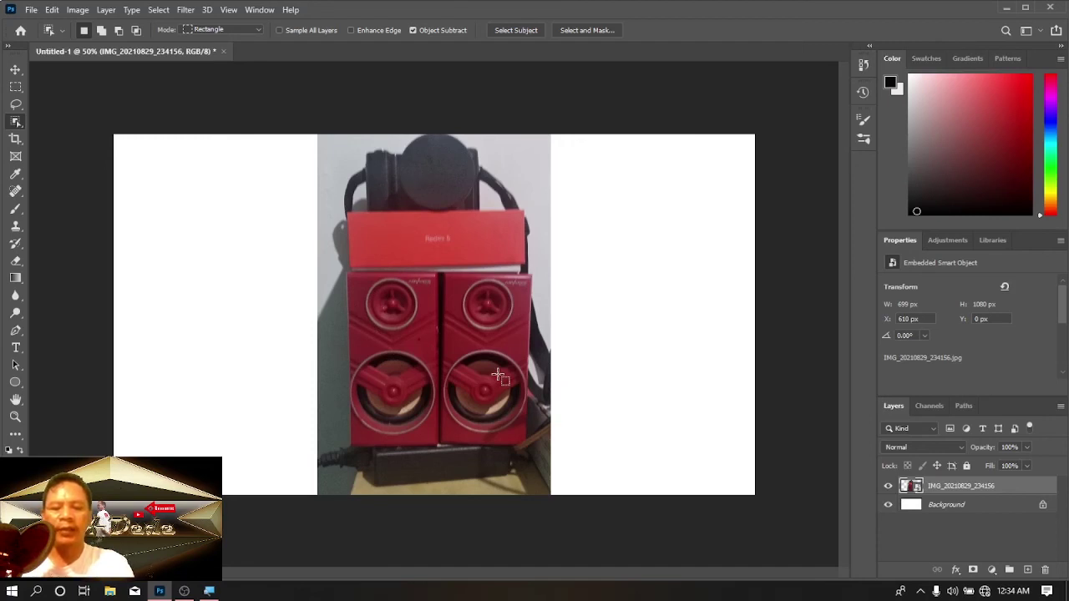
{"action": "left_click_drag", "start_coordinate": [351, 215], "coordinate": [519, 268]}
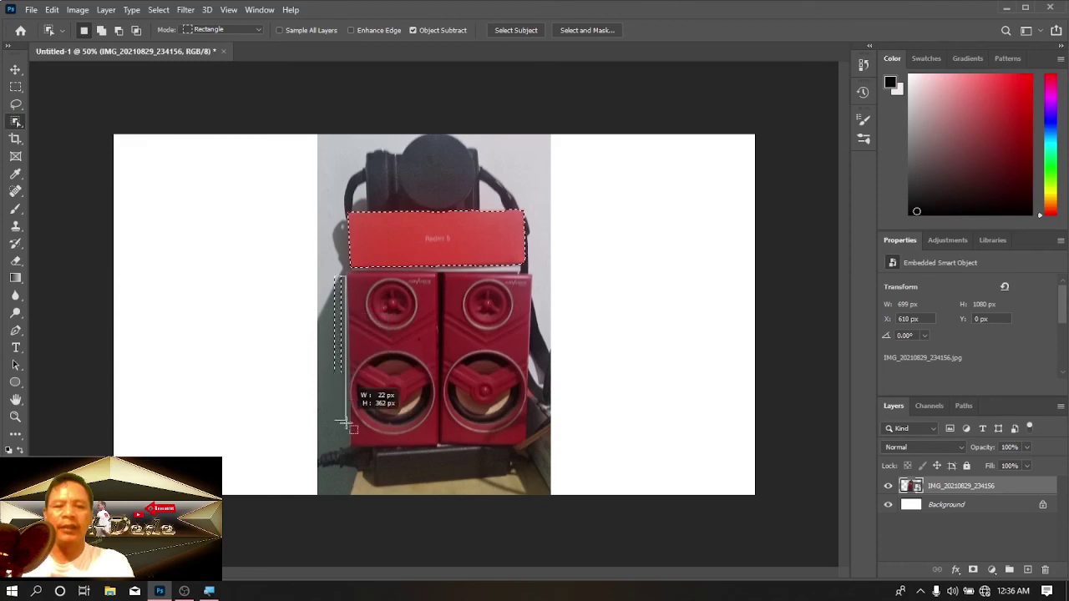
{"action": "left_click_drag", "start_coordinate": [519, 453], "coordinate": [522, 455]}
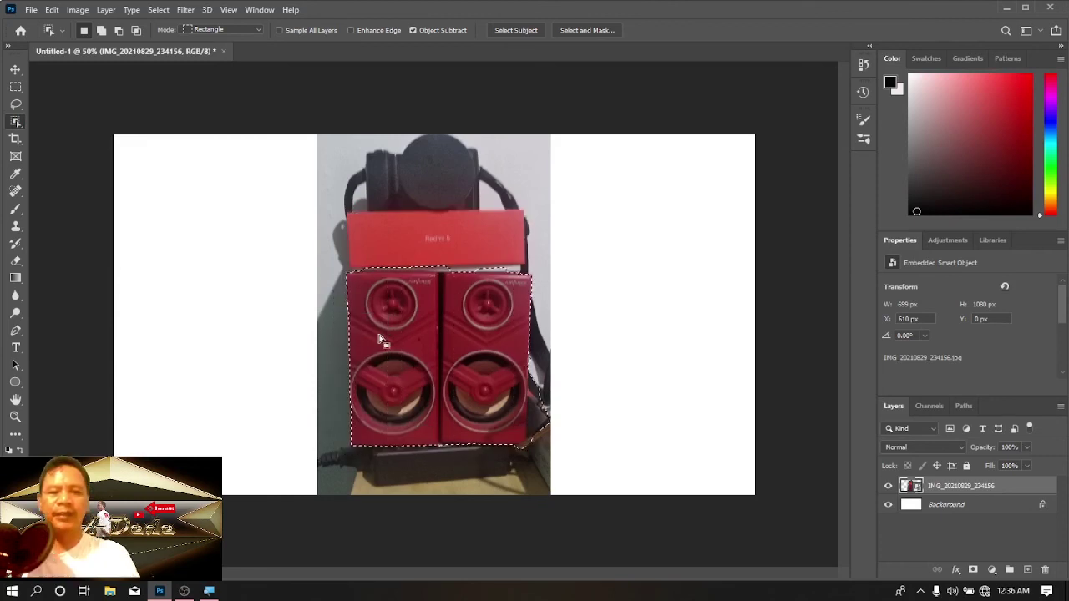
Add the black camera on top of the box to the speaker selection with Object Selection and open Select and Mask
{"action": "left_click", "coordinate": [102, 37]}
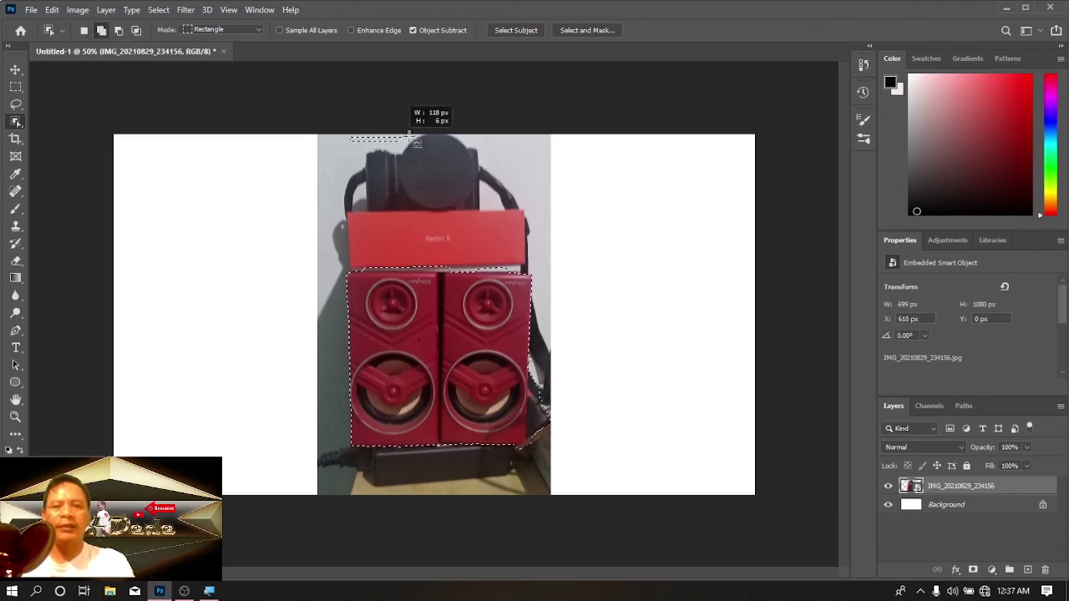
{"action": "left_click_drag", "start_coordinate": [409, 134], "coordinate": [484, 214]}
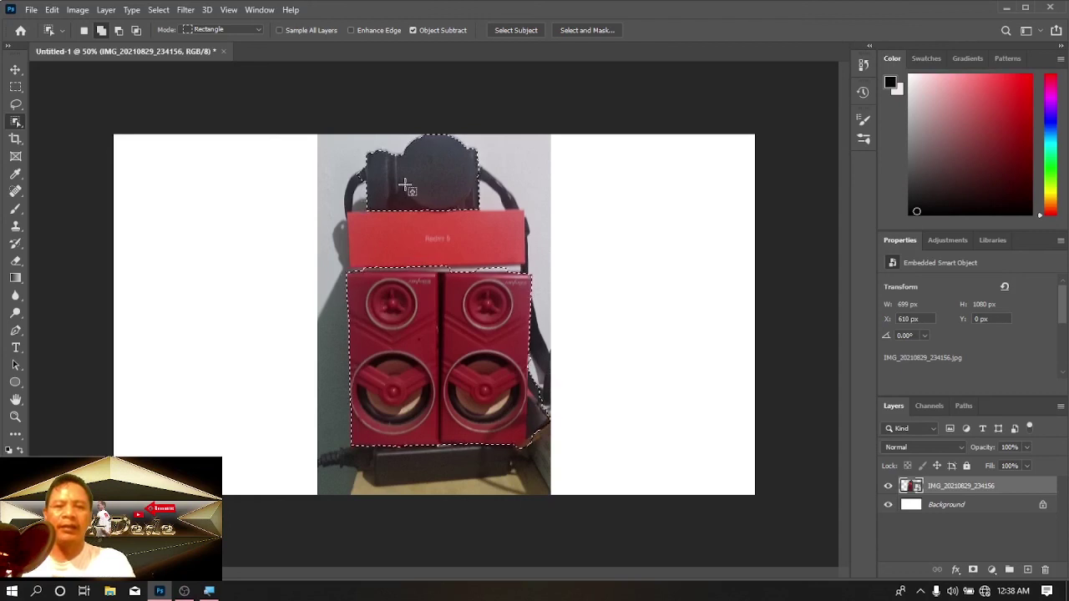
{"action": "left_click", "coordinate": [570, 34]}
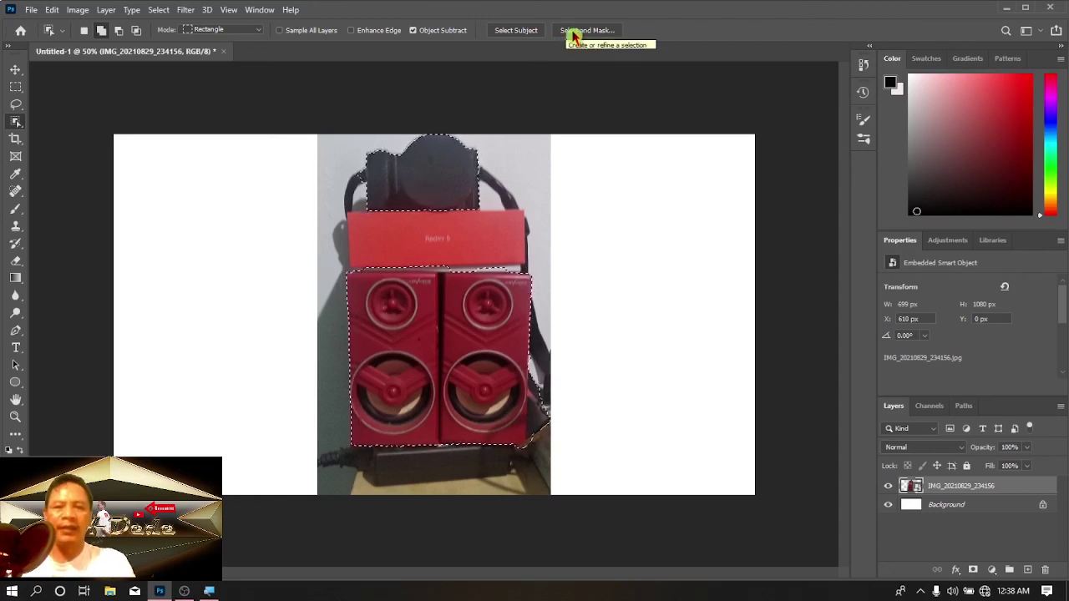